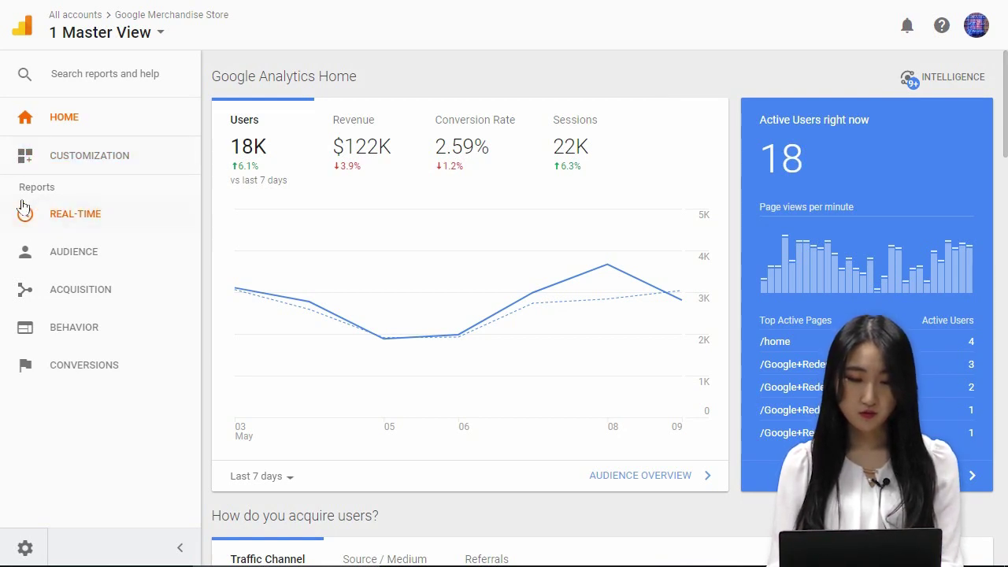
Open the Real-Time Overview report and collapse the report navigation to widen the view.
left_click(122, 220)
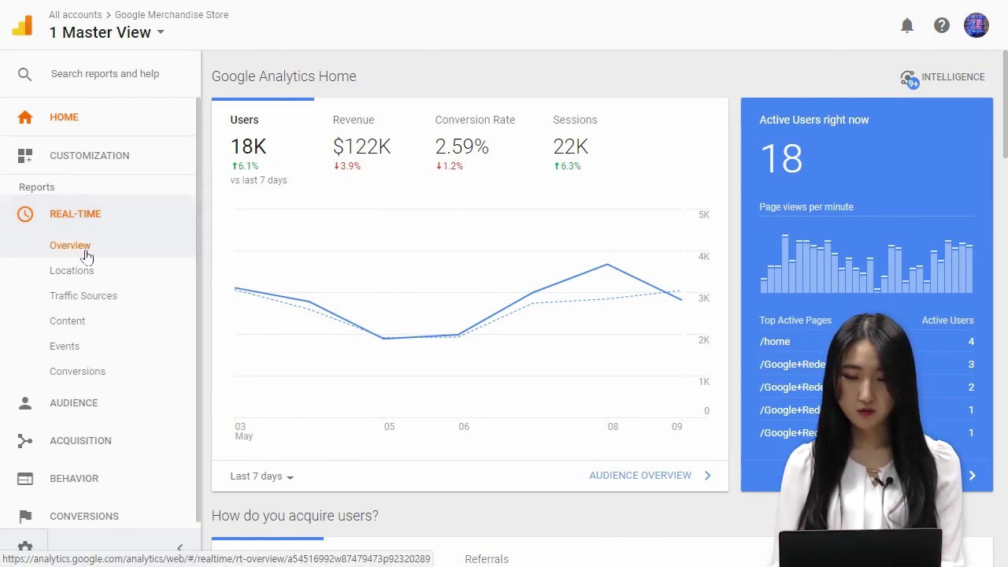
left_click(85, 251)
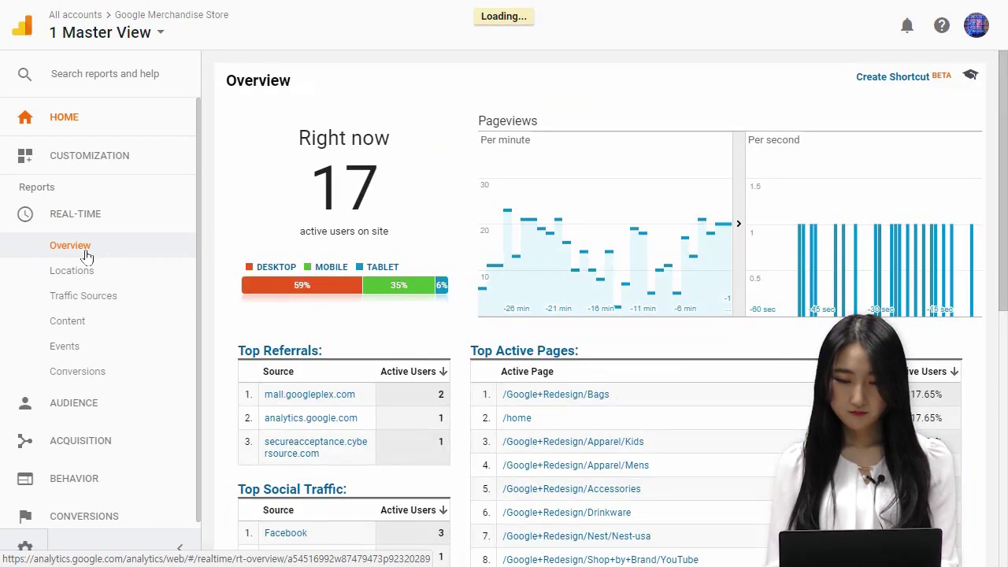
left_click(87, 252)
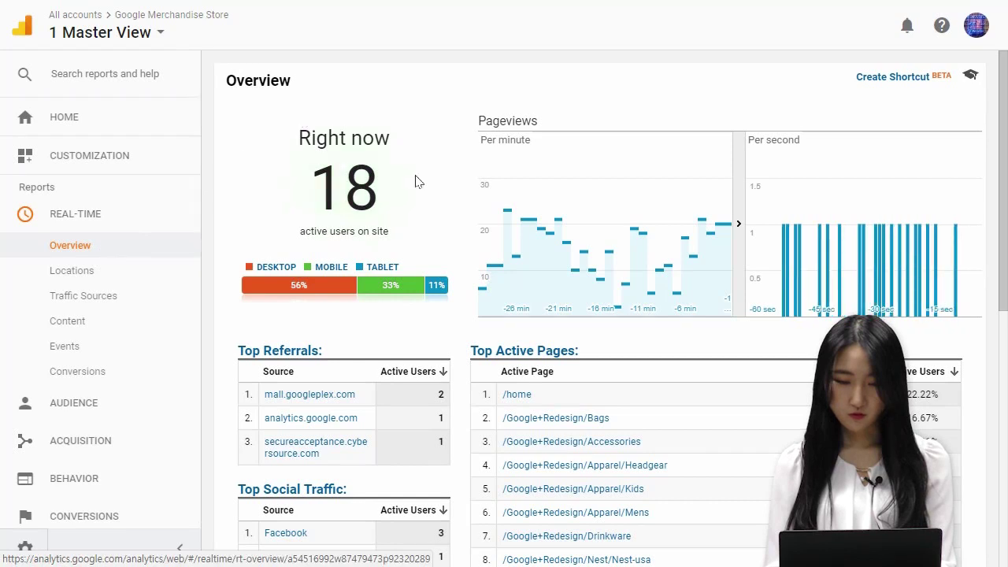
left_click(181, 552)
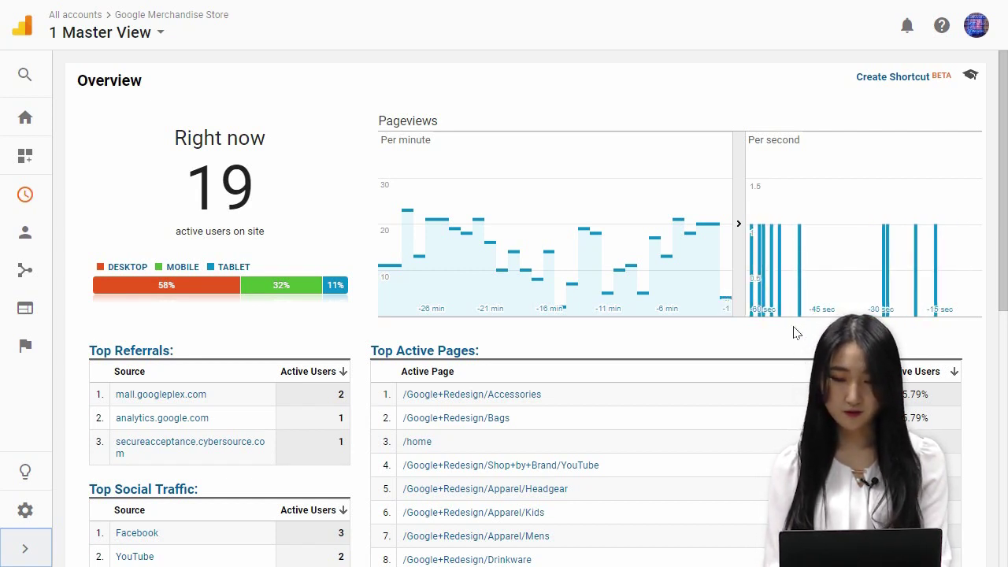
Examine the real-time top referrals, social traffic, keywords, active pages and locations.
scroll(309, 347, "down", 1)
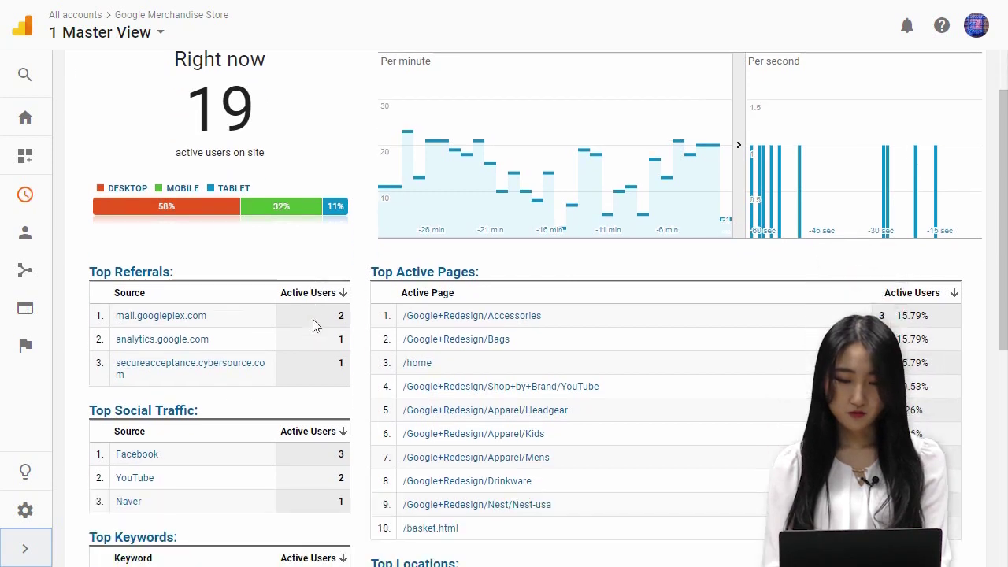
scroll(311, 320, "down", 1)
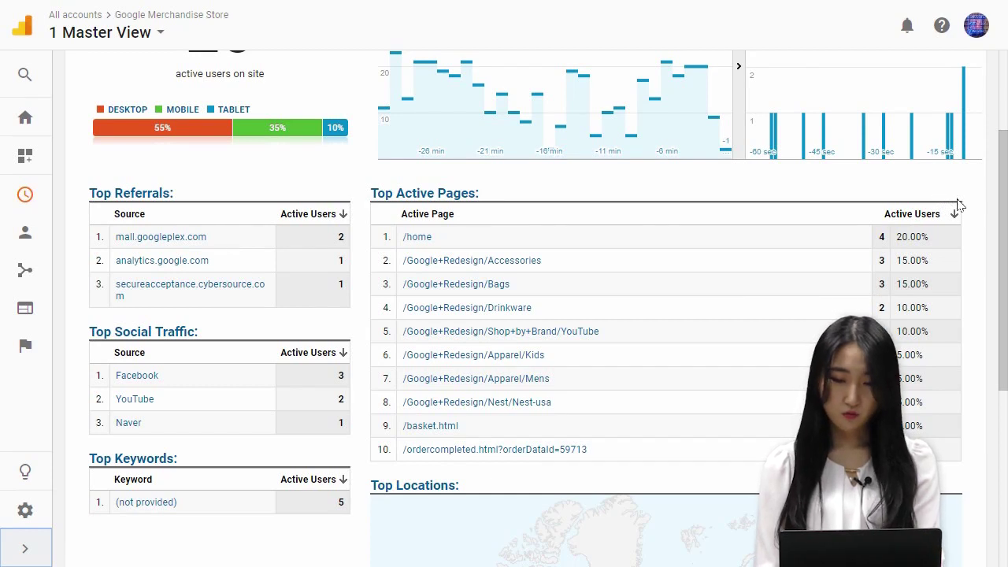
scroll(960, 204, "down", 1)
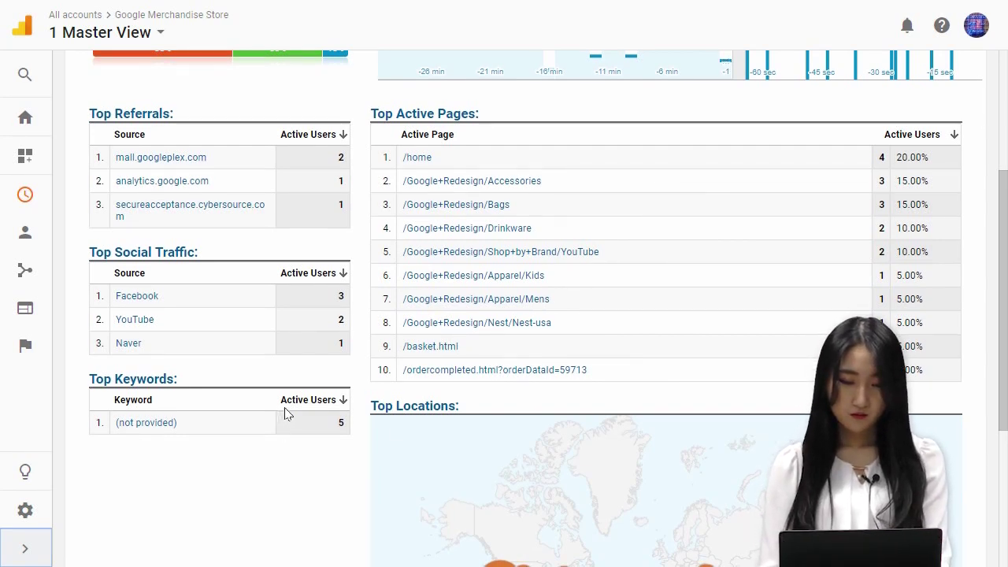
scroll(286, 412, "down", 1)
scroll(286, 402, "down", 1)
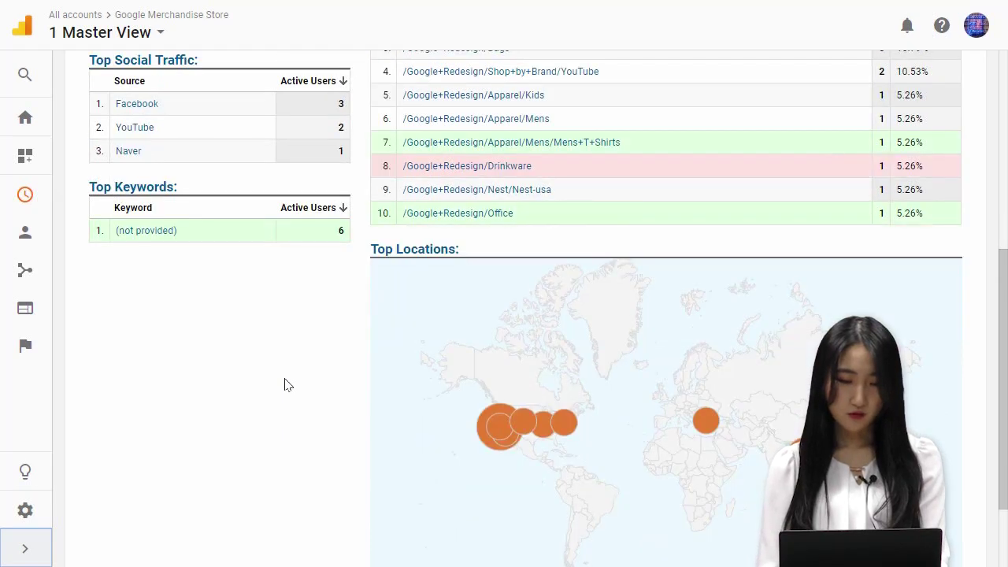
scroll(193, 283, "down", 1)
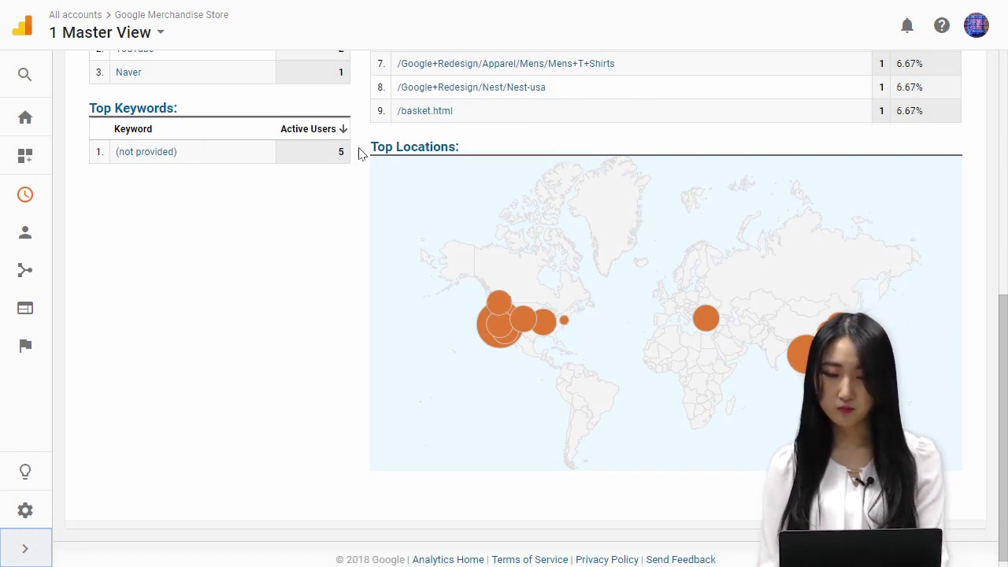
scroll(850, 152, "down", 1)
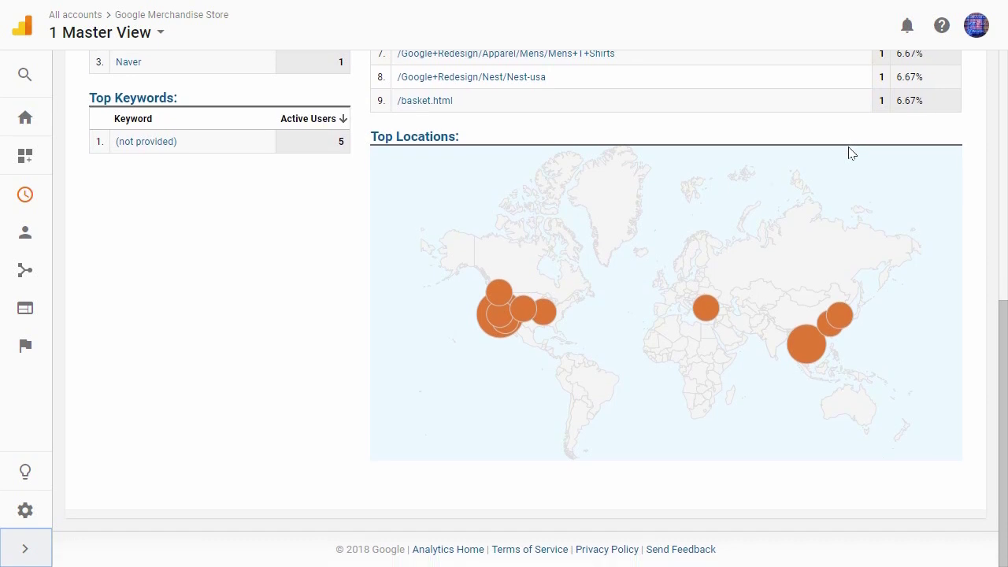
Filter the real-time data by a United States city on the Top Locations map and inspect the location markers.
left_click(512, 307)
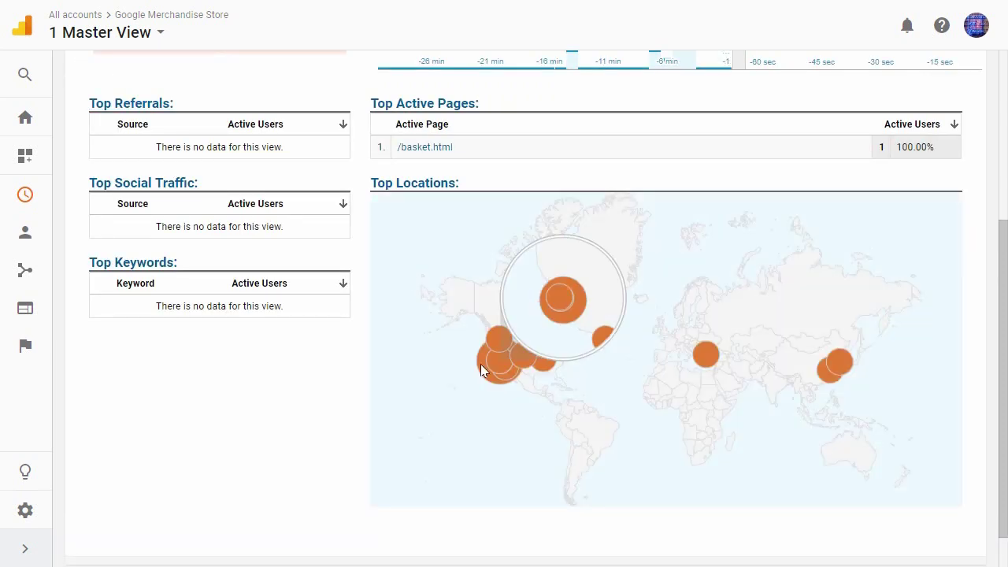
mouse_move(560, 300)
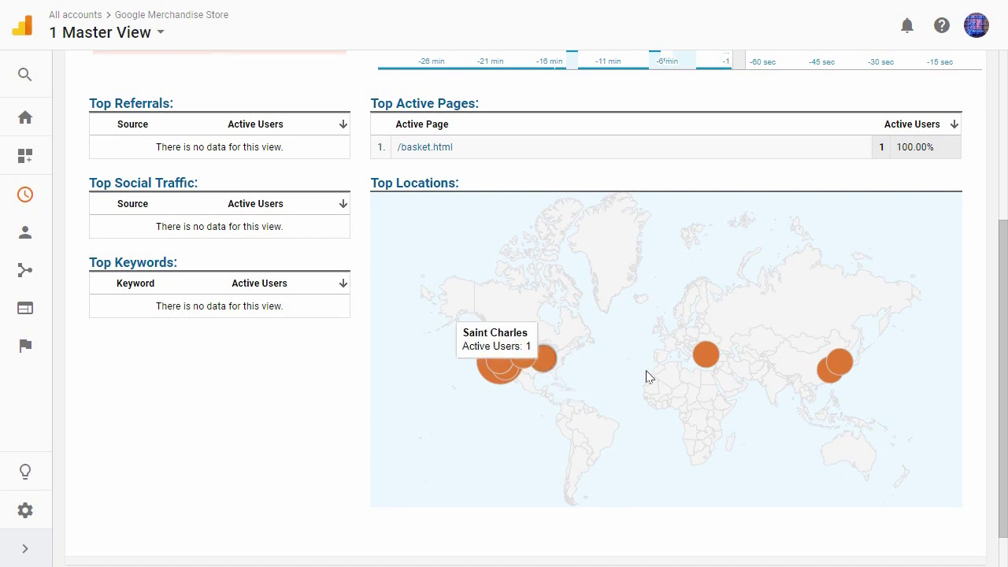
mouse_move(715, 361)
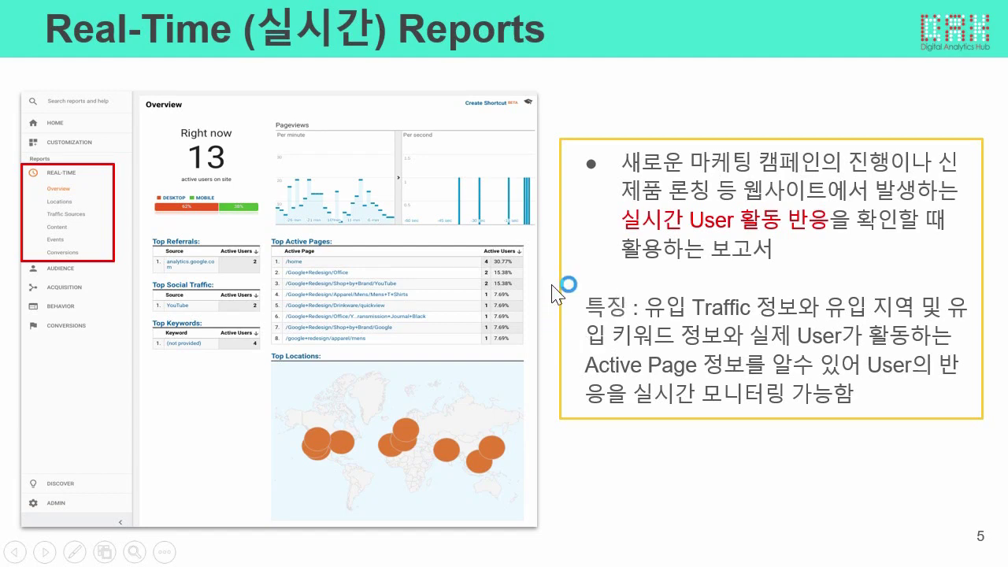
key("Right")
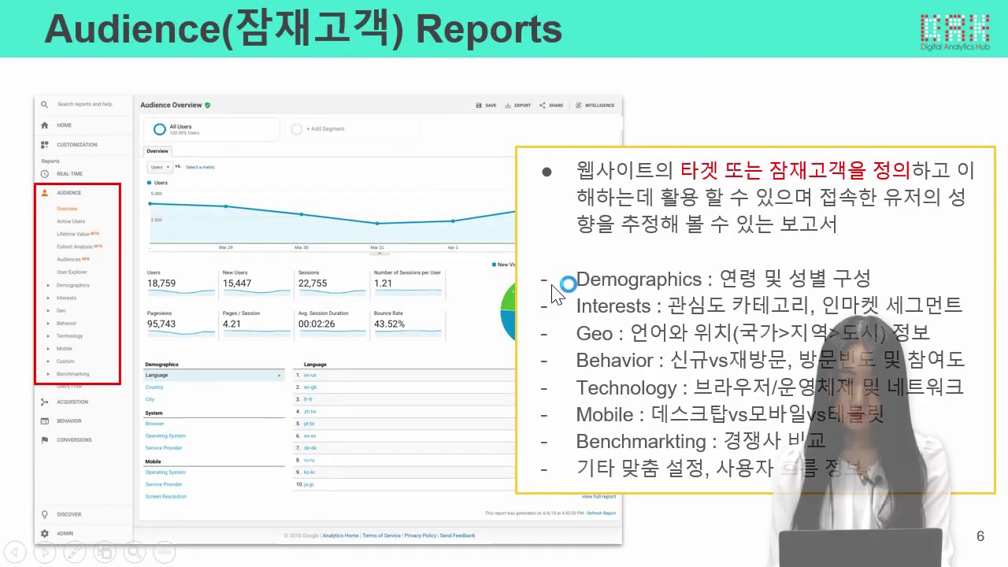
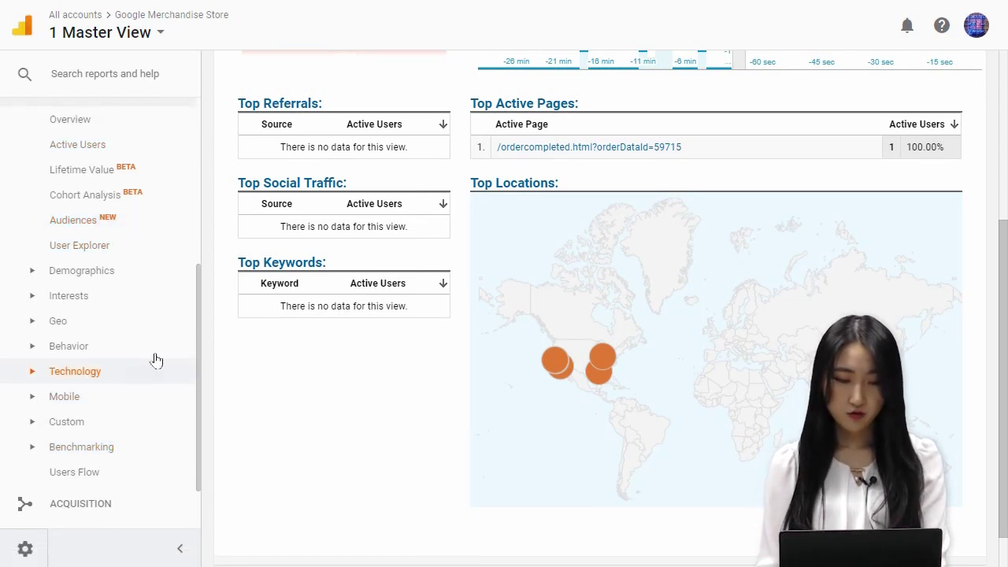
Open the Demographics Overview report in the Audience section.
left_click(140, 272)
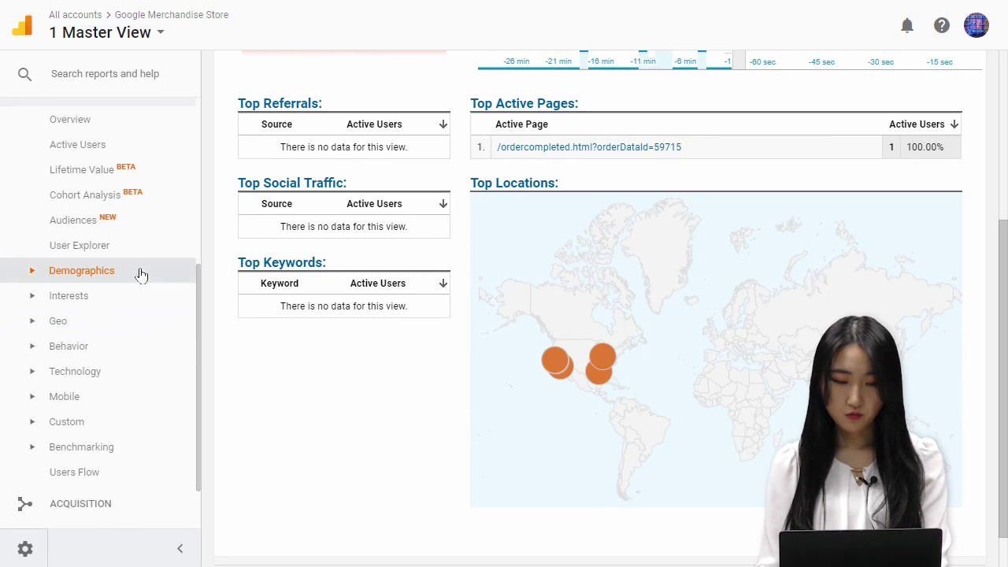
left_click(130, 304)
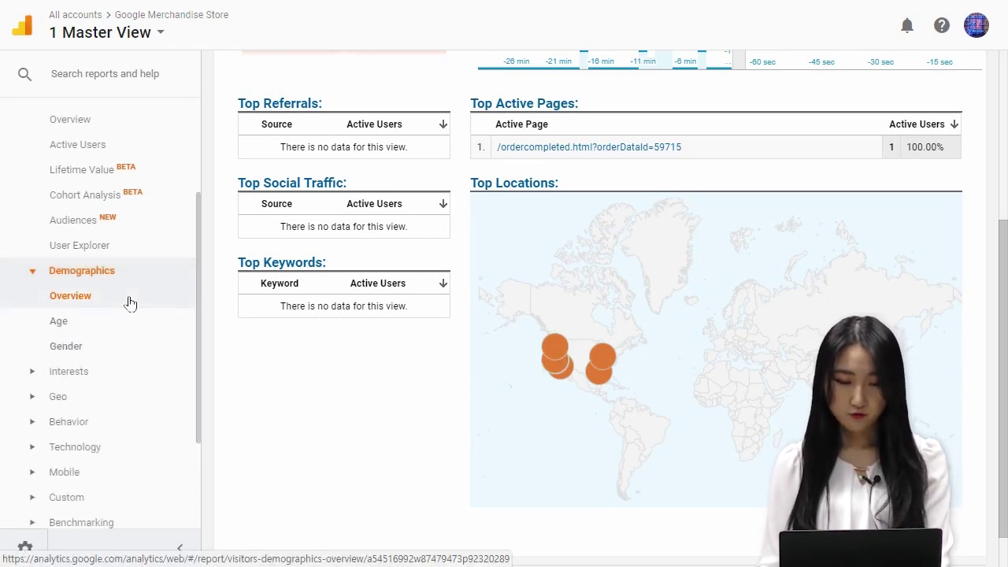
left_click(130, 304)
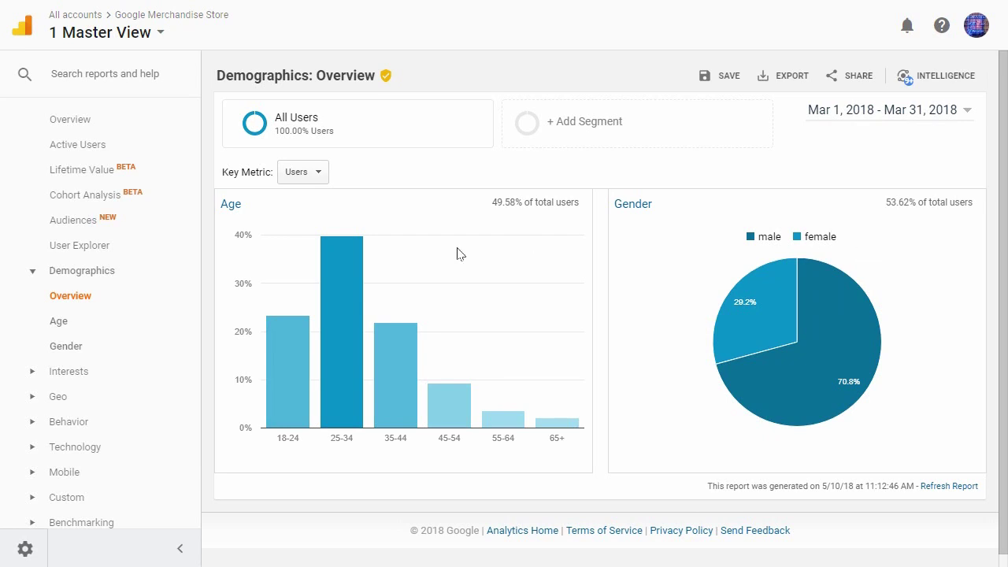
Open the Demographics Age report and examine its daily chart and table of age groups.
left_click(71, 324)
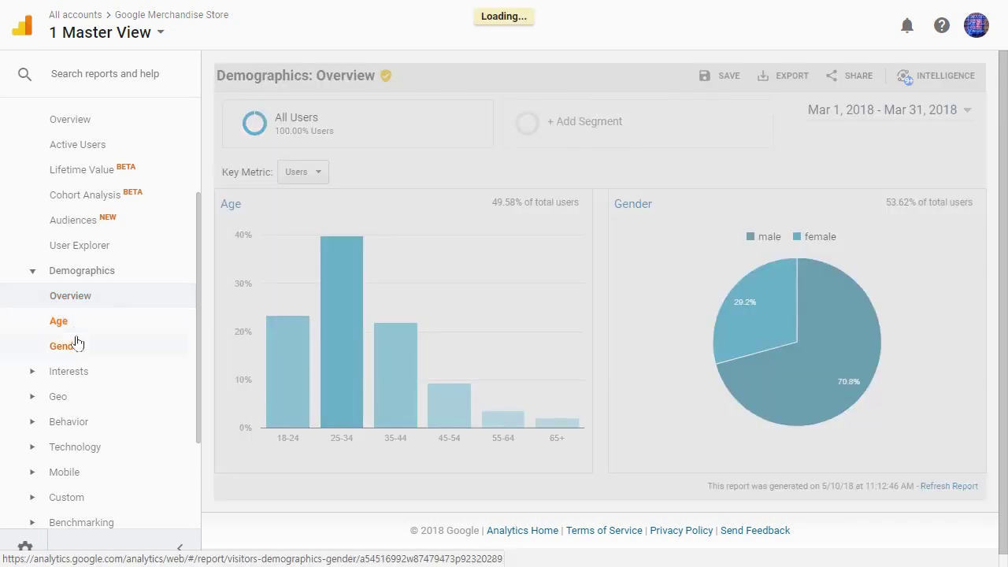
left_click(77, 344)
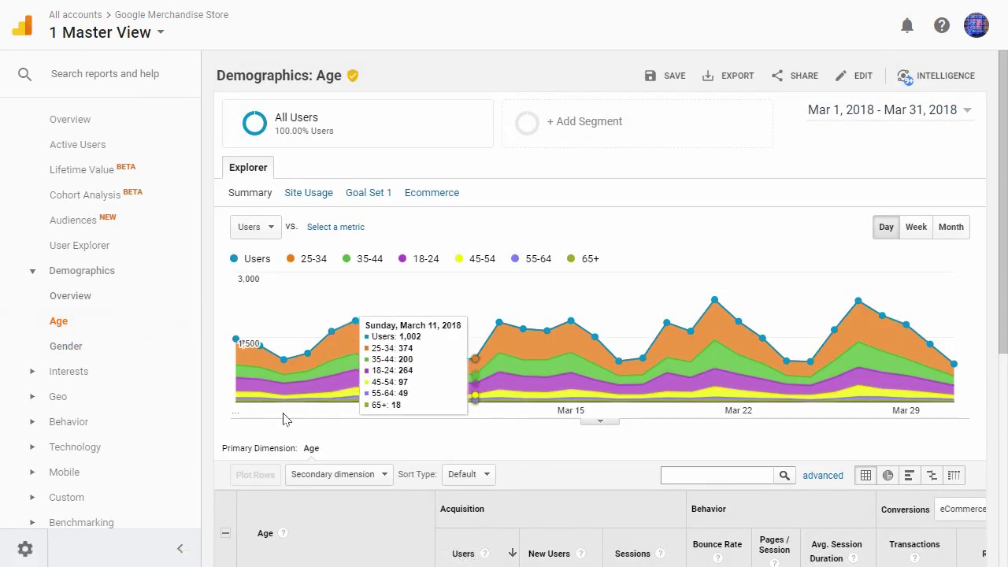
scroll(241, 407, "down", 1)
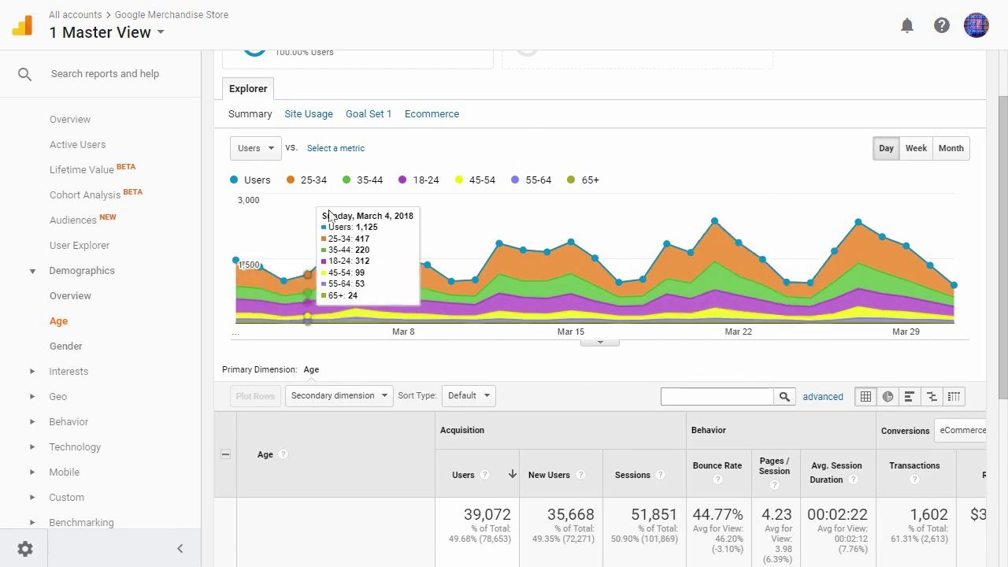
scroll(973, 287, "down", 1)
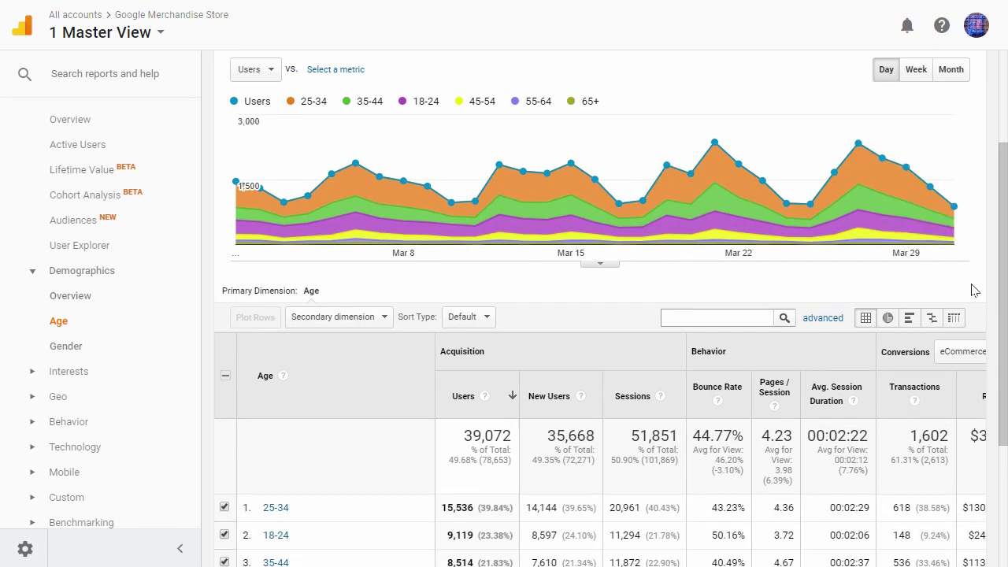
scroll(975, 290, "down", 3)
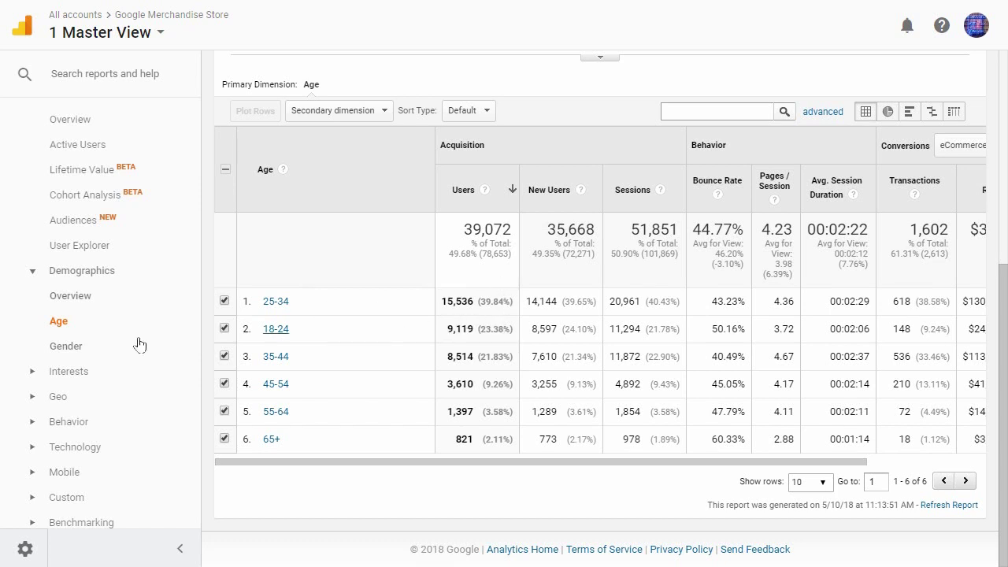
Open the Mobile Overview report in the Audience section.
scroll(90, 316, "down", 1)
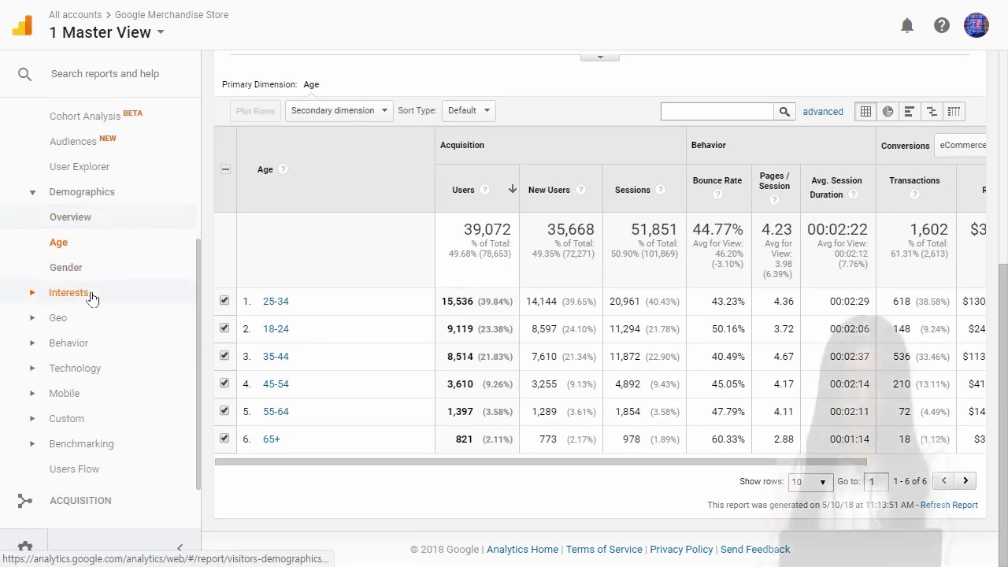
left_click(125, 394)
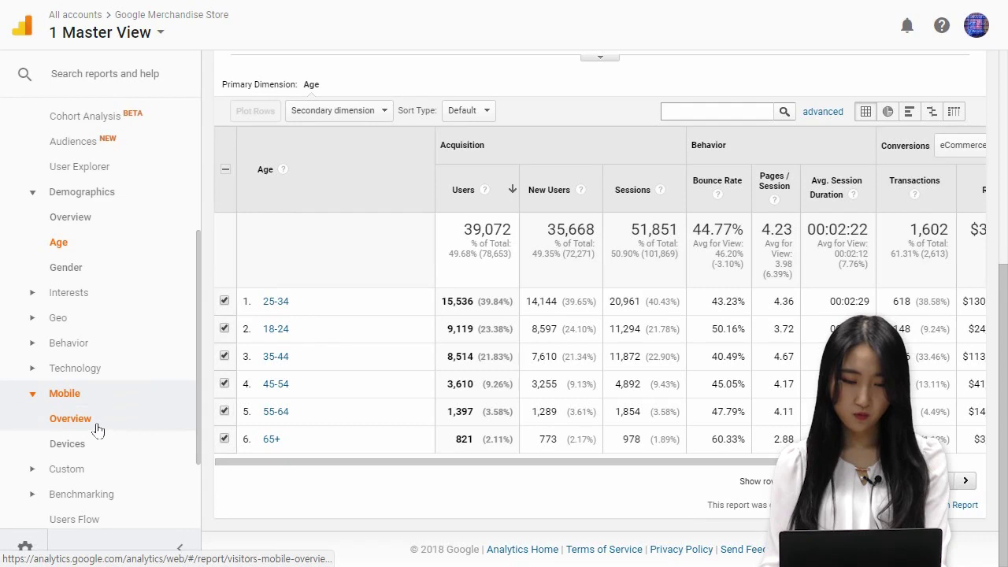
left_click(112, 425)
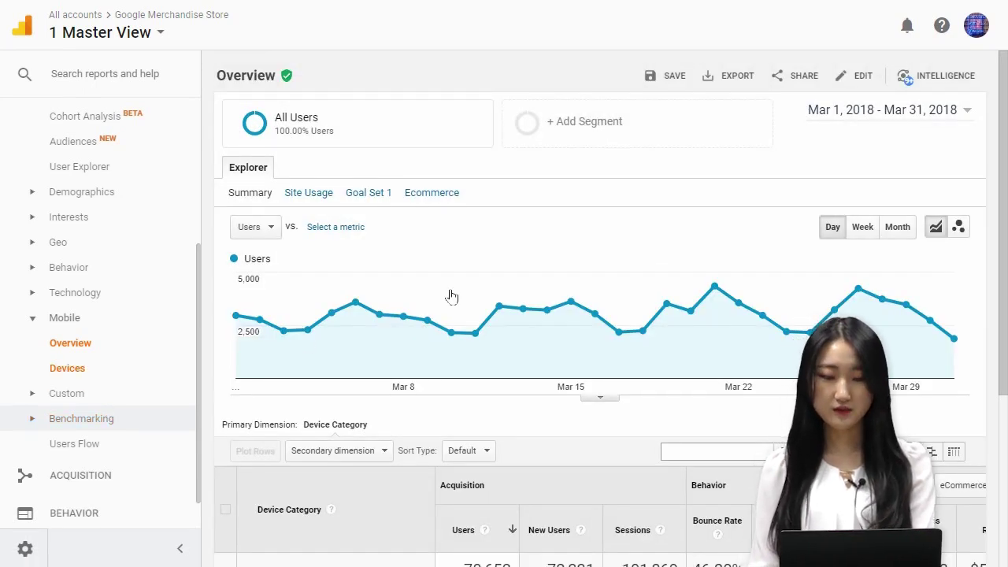
Examine the device category table across to its revenue and ecommerce conversion rate columns.
scroll(453, 306, "down", 3)
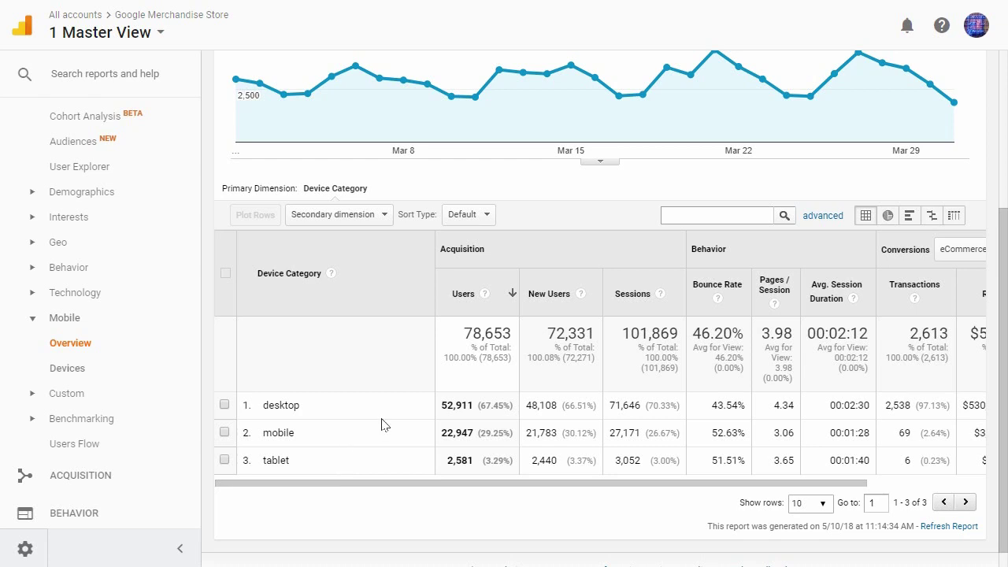
scroll(394, 408, "up", 3)
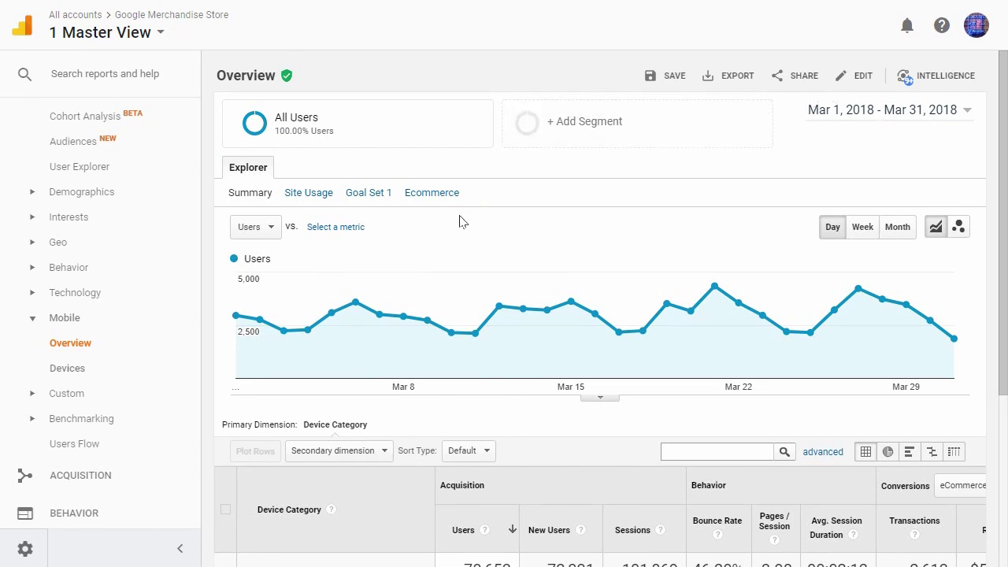
scroll(410, 232, "down", 3)
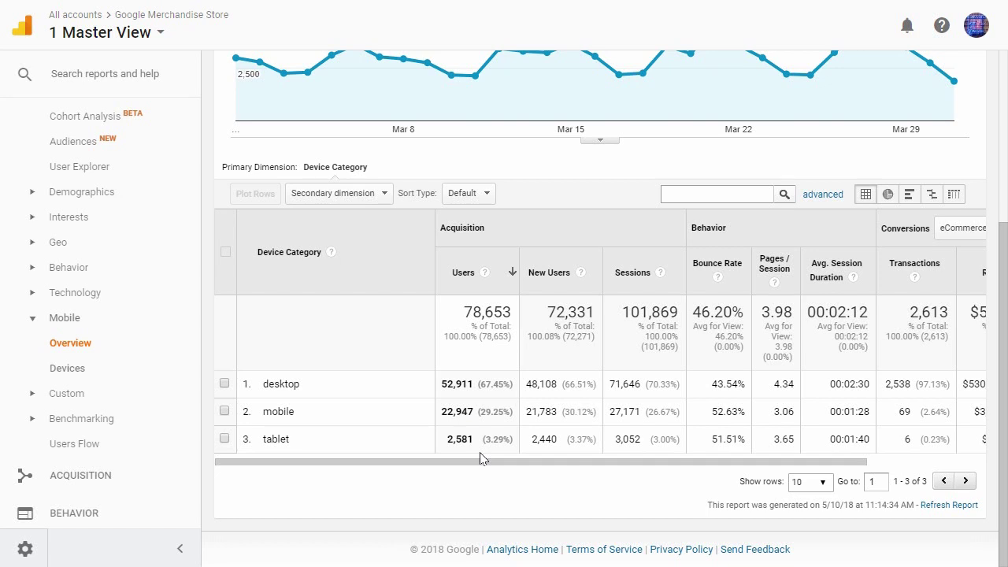
left_click_drag(480, 463, 599, 462)
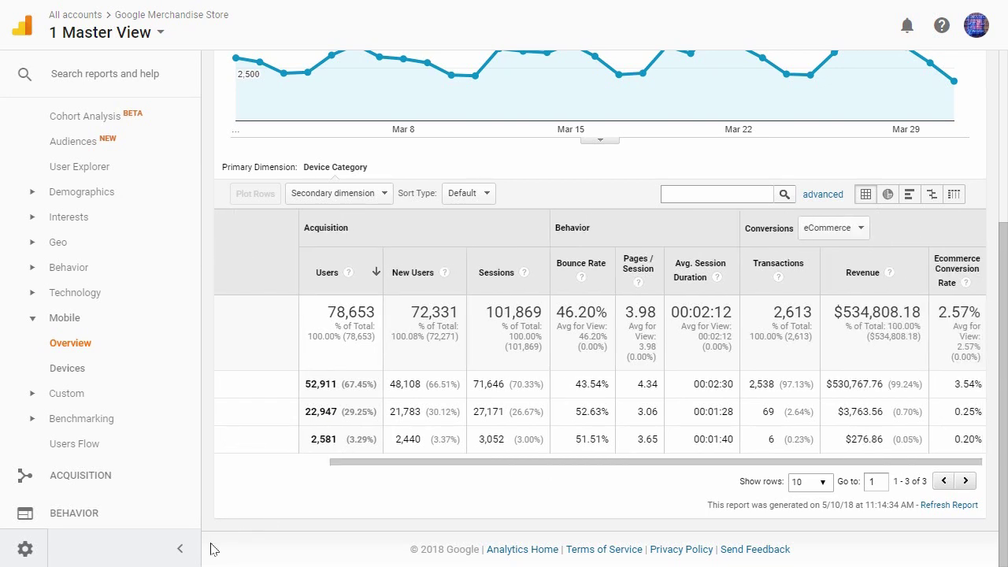
left_click(179, 548)
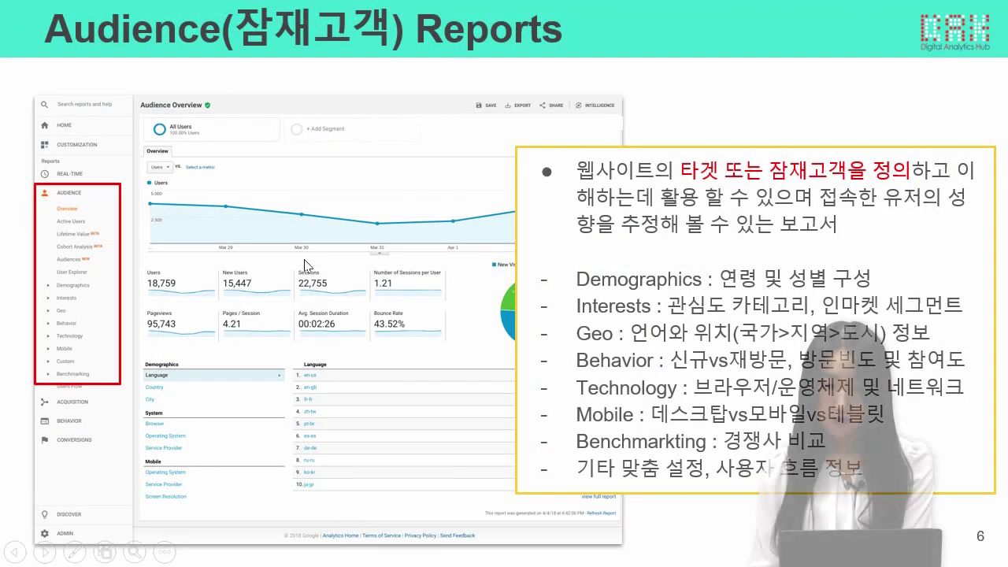
key("Right")
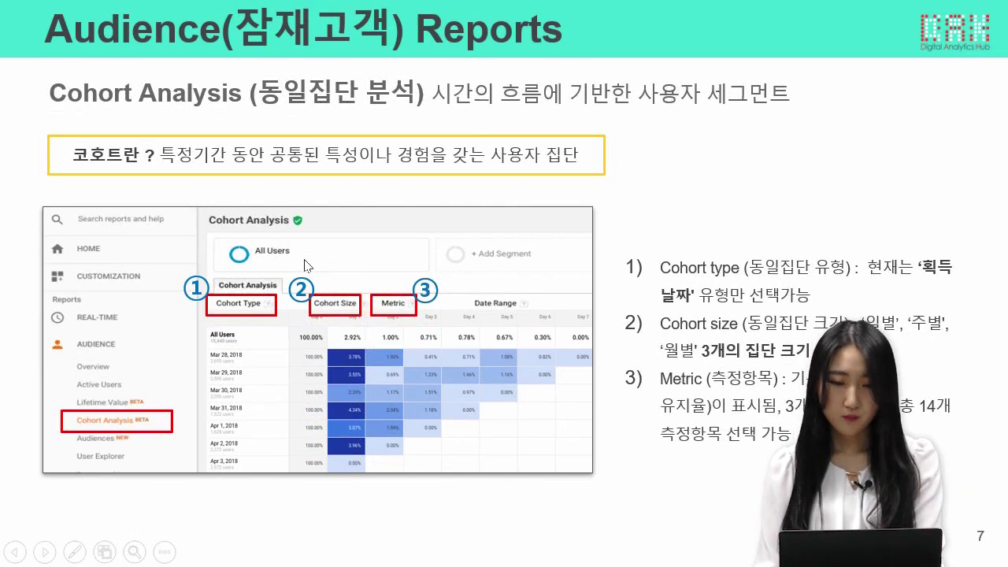
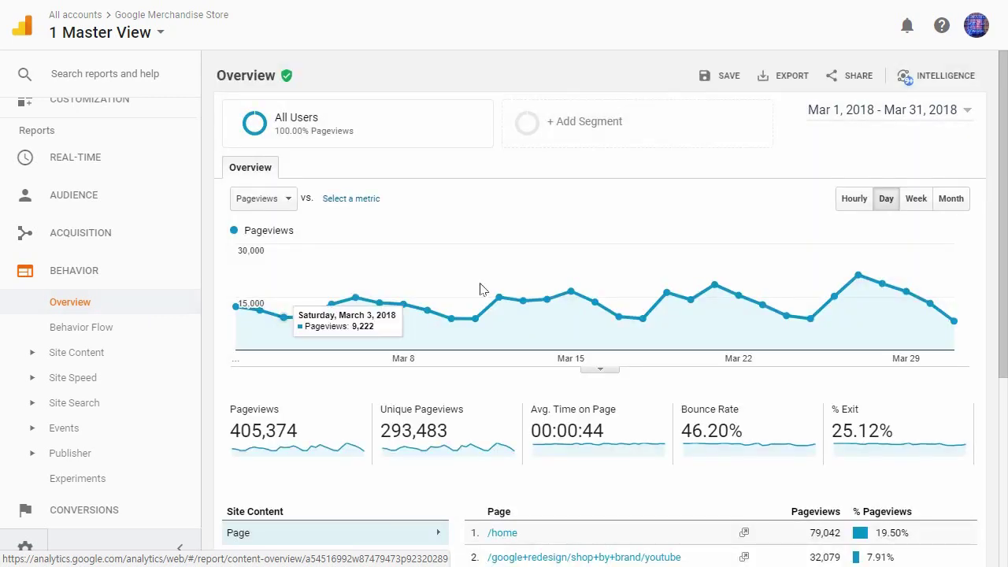
List the site content by Page Title in the Behavior Overview report.
scroll(552, 270, "down", 3)
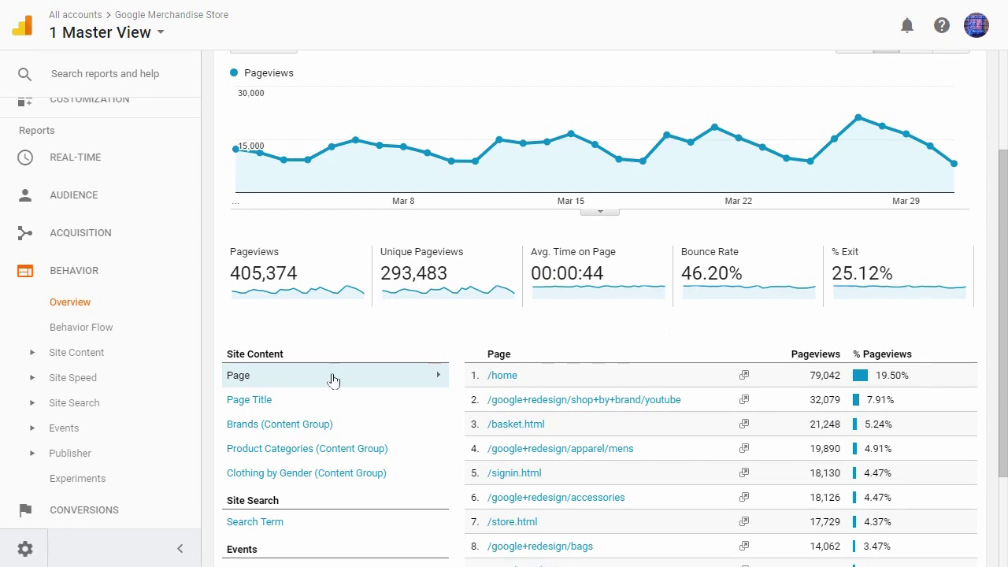
scroll(371, 375, "down", 1)
left_click(236, 321)
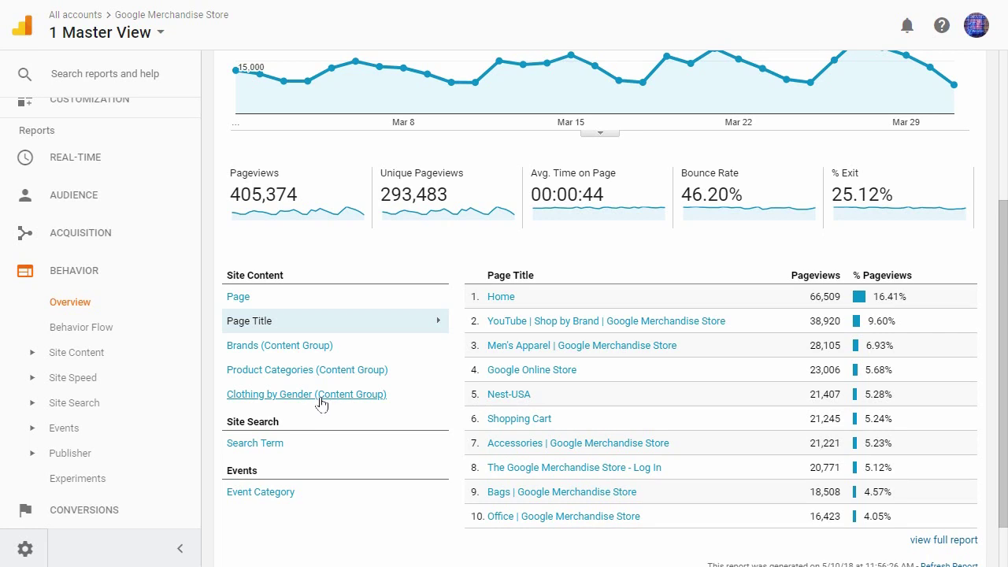
List the Behavior Overview data by site search term and by event category.
left_click(267, 454)
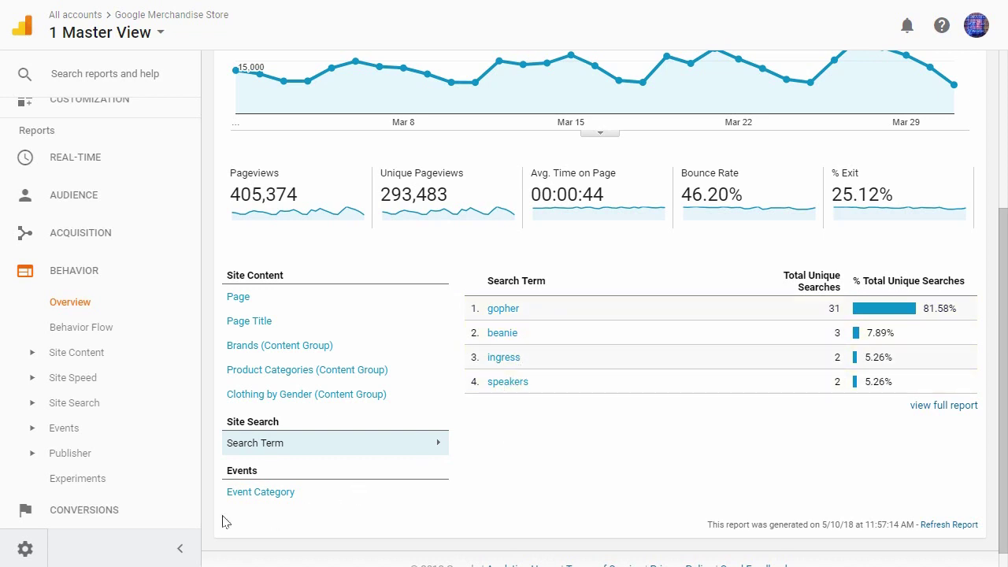
left_click(260, 492)
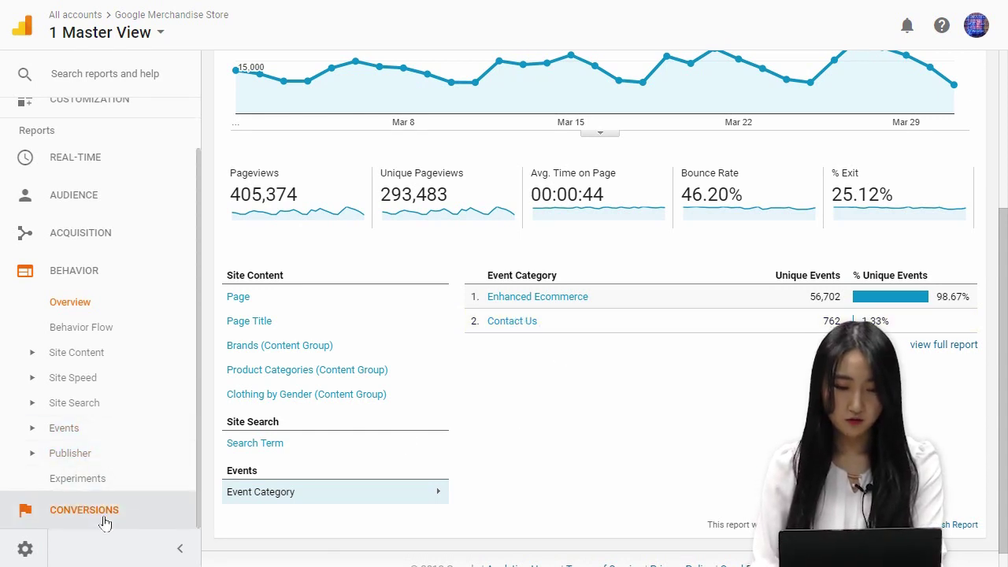
Open the Goals Overview report in the Conversions section.
scroll(119, 438, "down", 1)
left_click(119, 435)
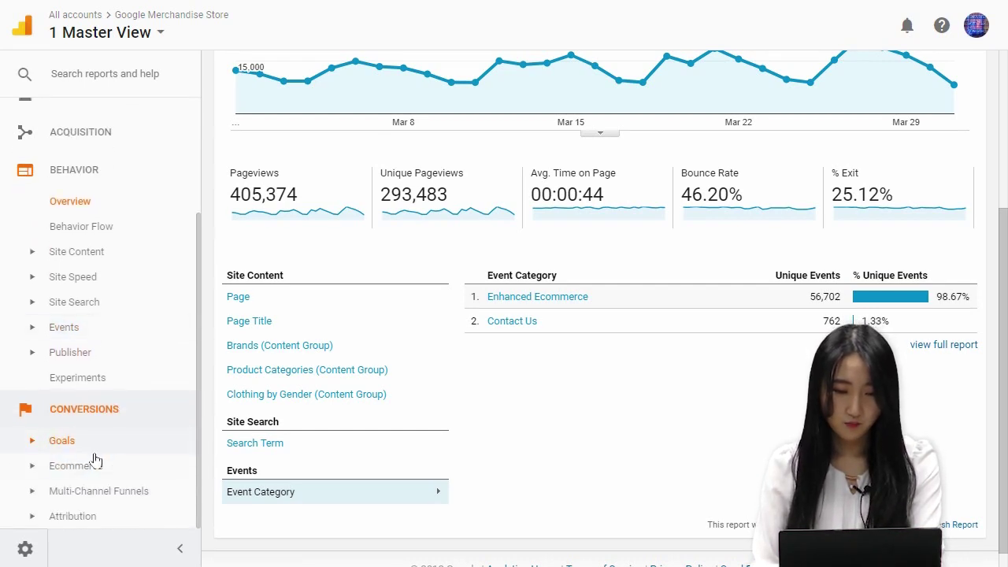
left_click(84, 444)
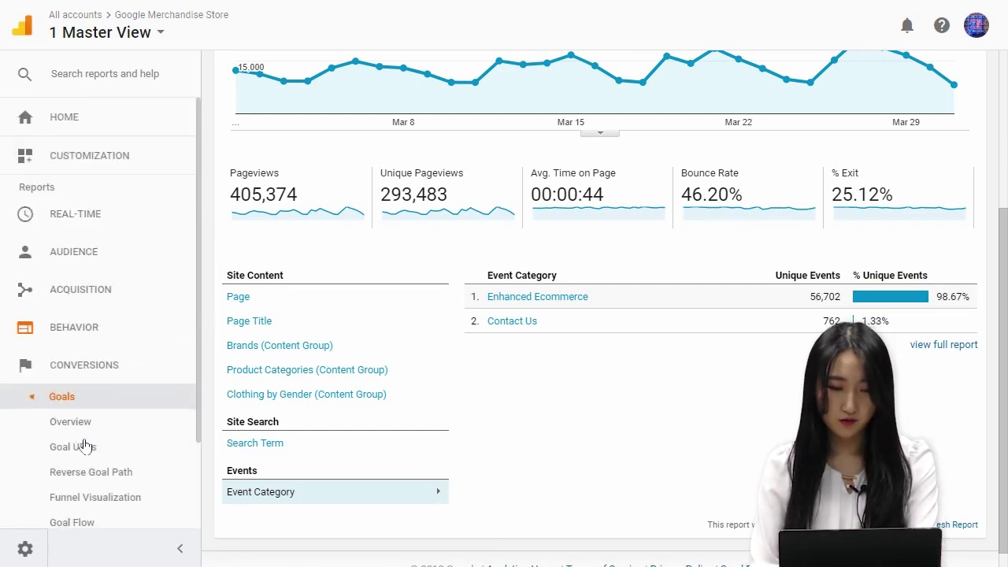
scroll(95, 394, "down", 2)
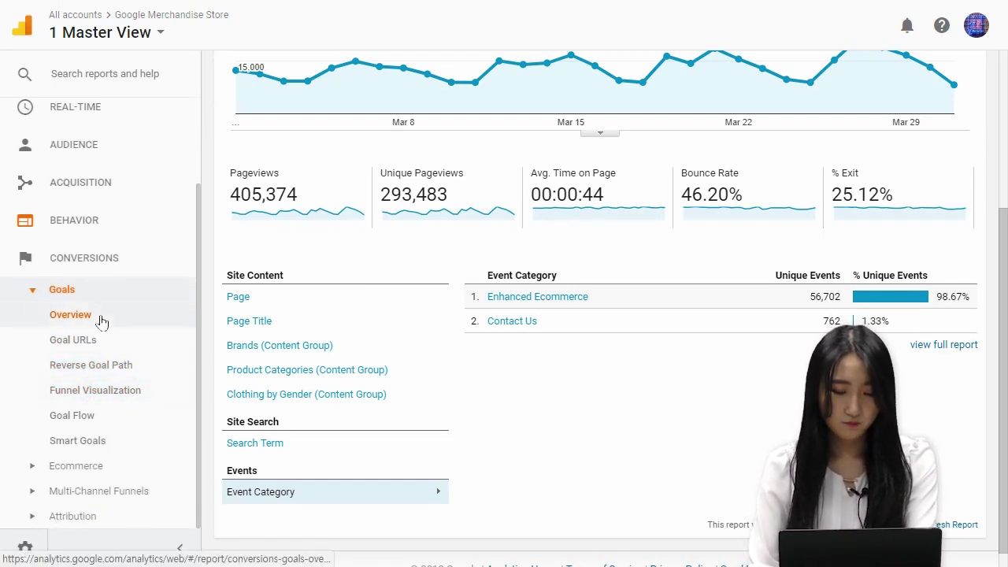
left_click(101, 320)
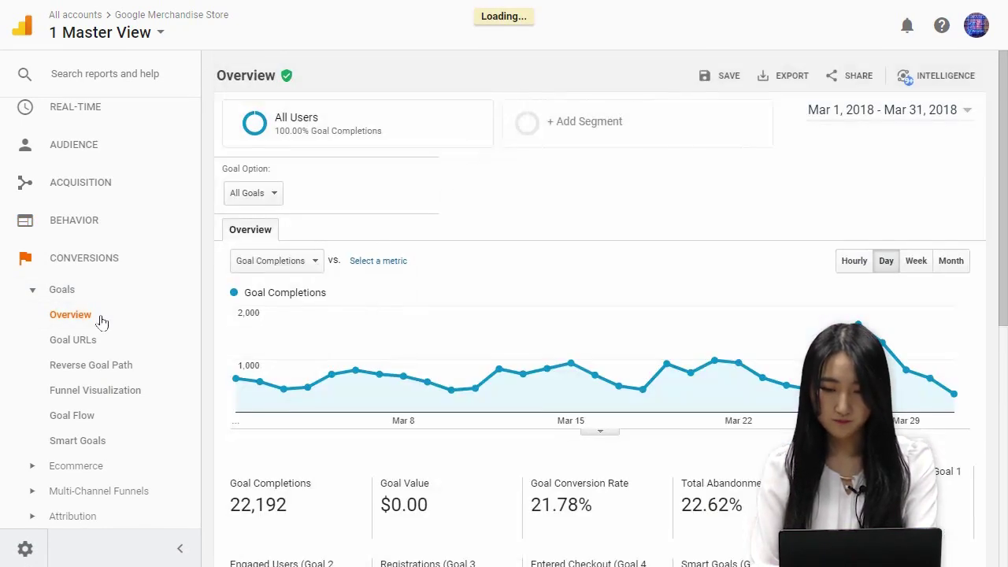
Examine the goal completion metrics and locations, and list the goal completions by Source / Medium.
scroll(685, 329, "down", 3)
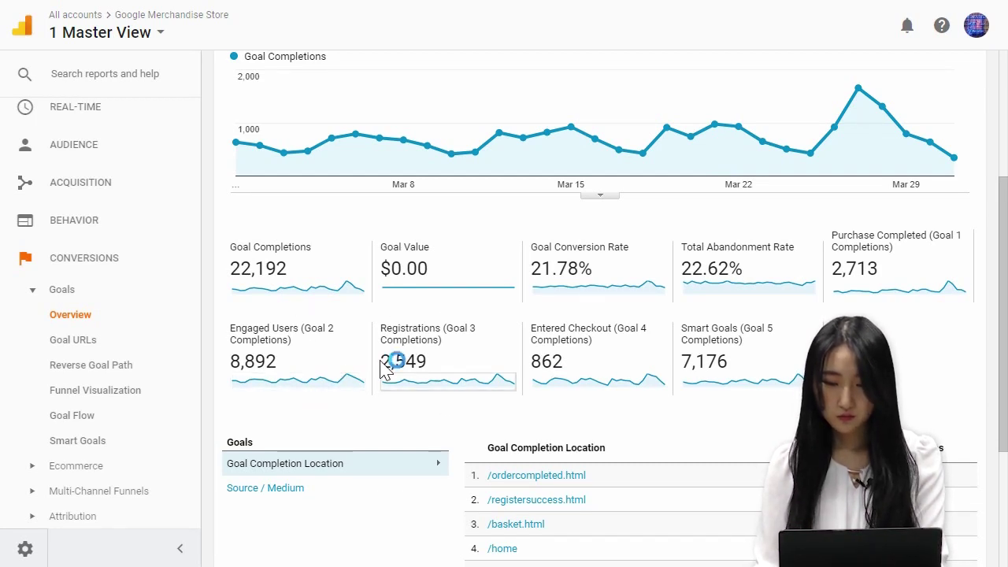
left_click(520, 361)
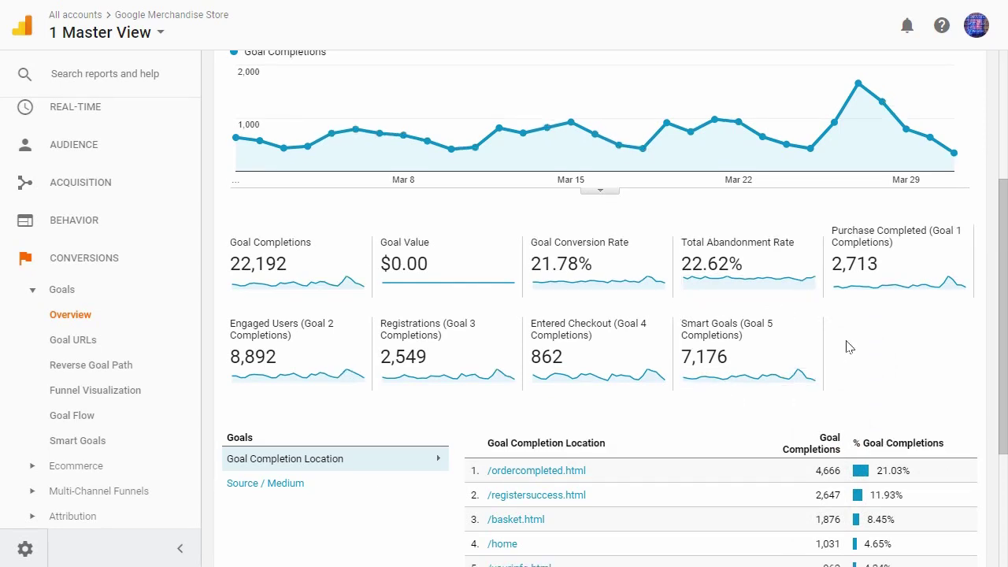
scroll(848, 346, "down", 1)
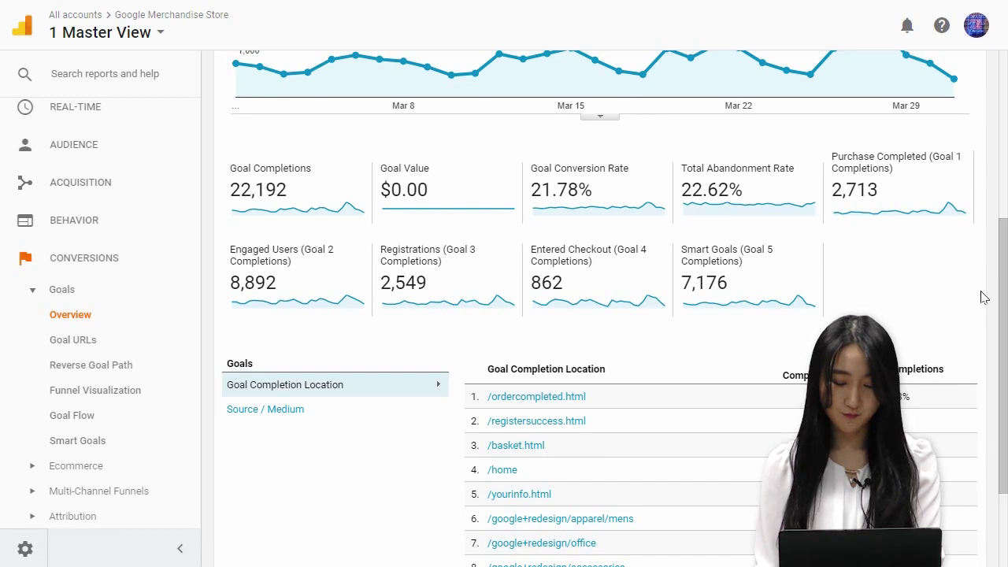
scroll(367, 329, "down", 1)
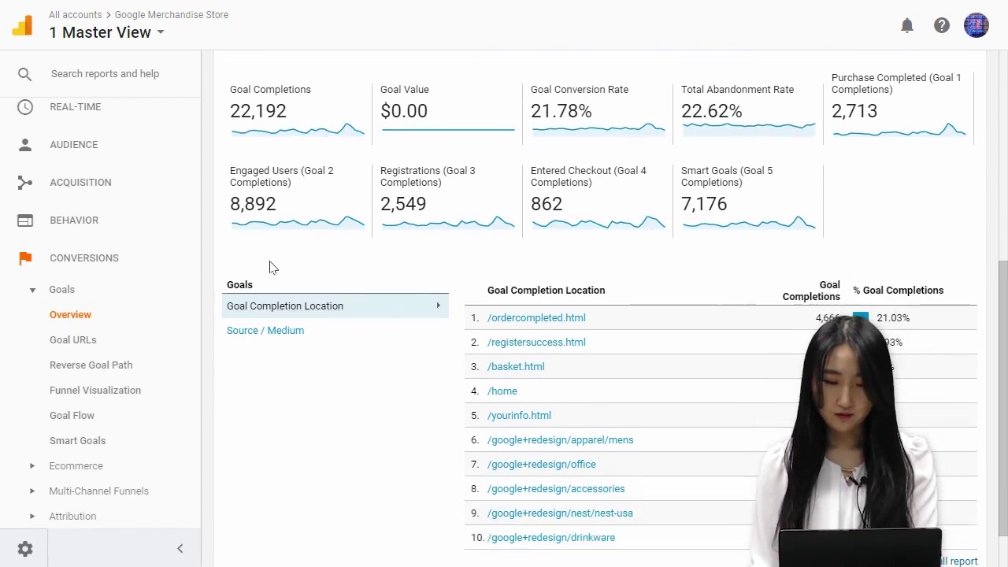
left_click(296, 337)
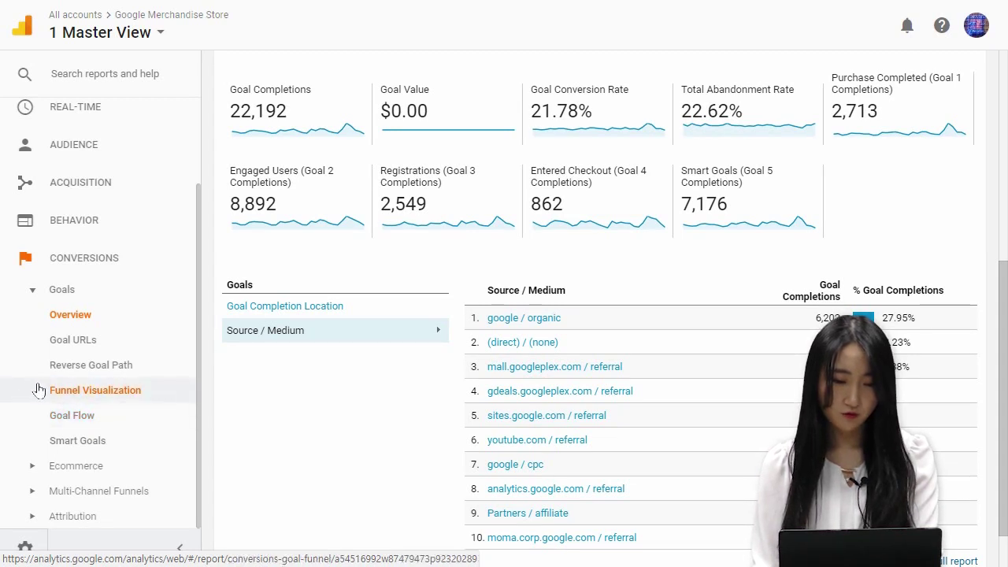
Open the Funnel Visualization report and examine the Purchase Completed funnel from Cart through to the completed purchase.
left_click(138, 396)
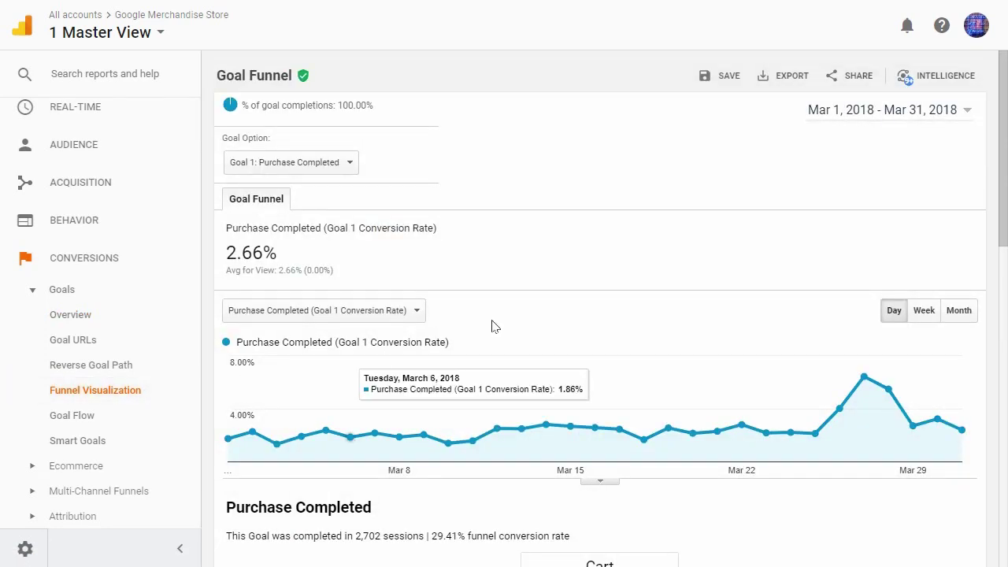
scroll(475, 308, "down", 2)
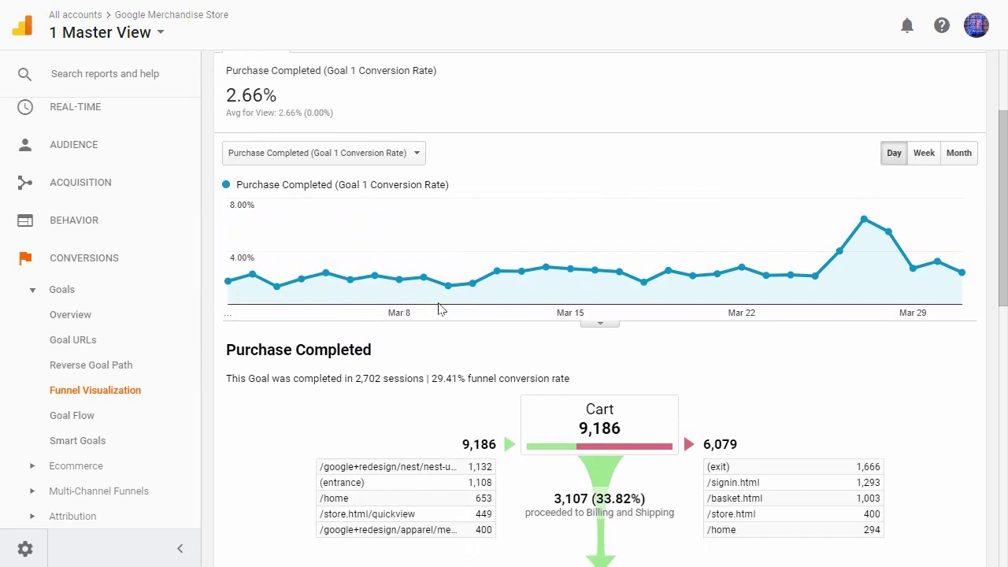
scroll(774, 241, "down", 2)
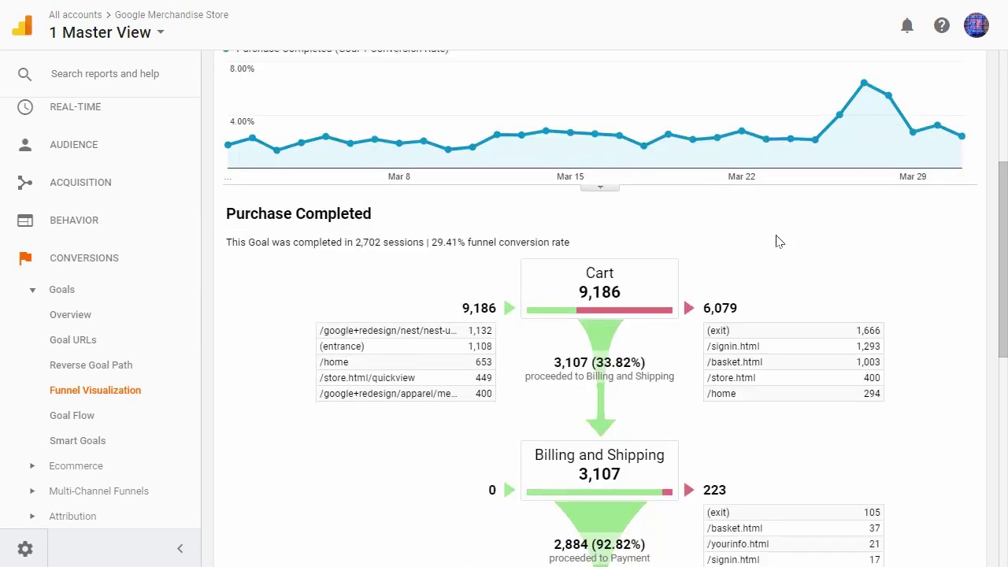
scroll(776, 241, "down", 1)
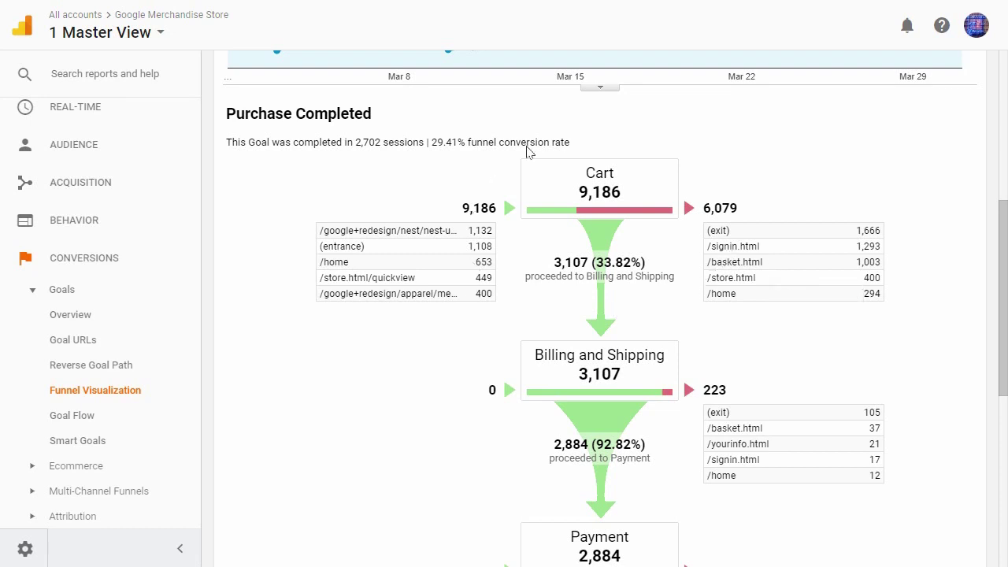
scroll(691, 297, "down", 1)
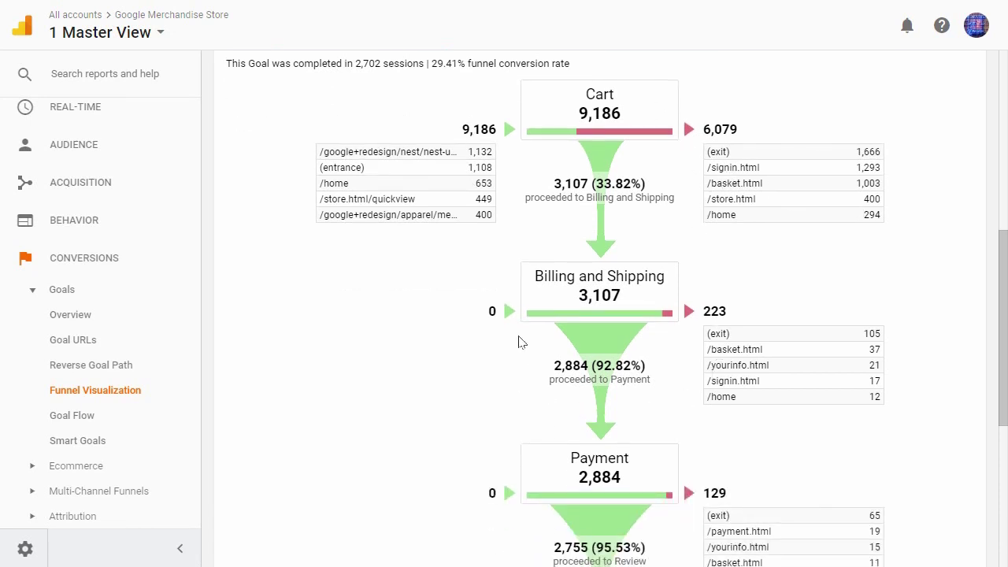
scroll(677, 357, "down", 1)
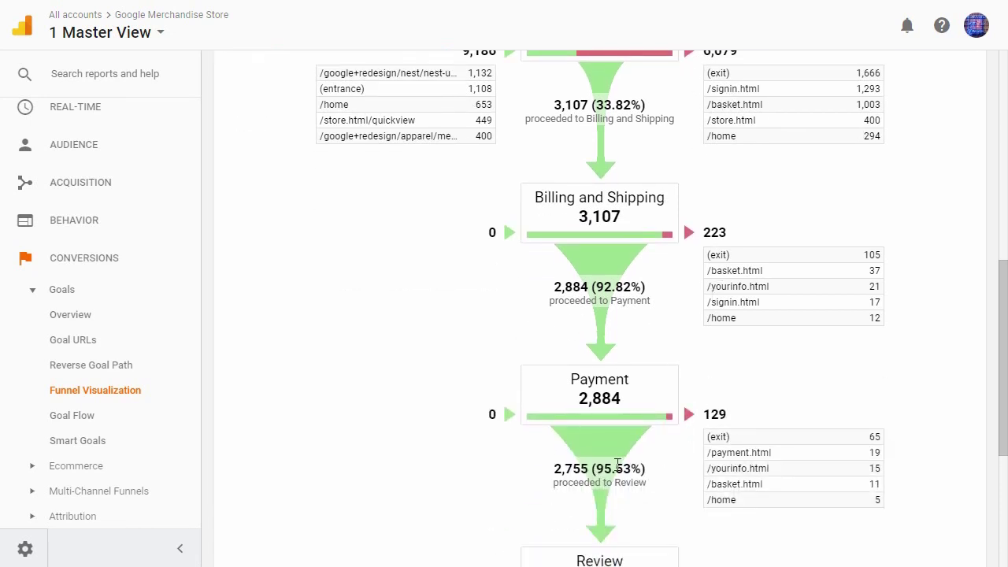
scroll(679, 467, "down", 4)
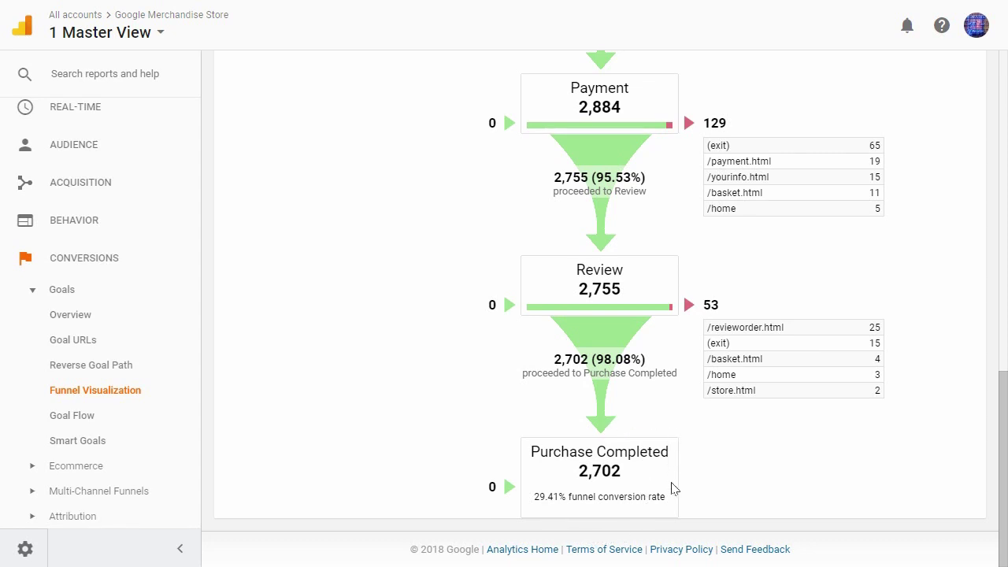
scroll(725, 476, "up", 5)
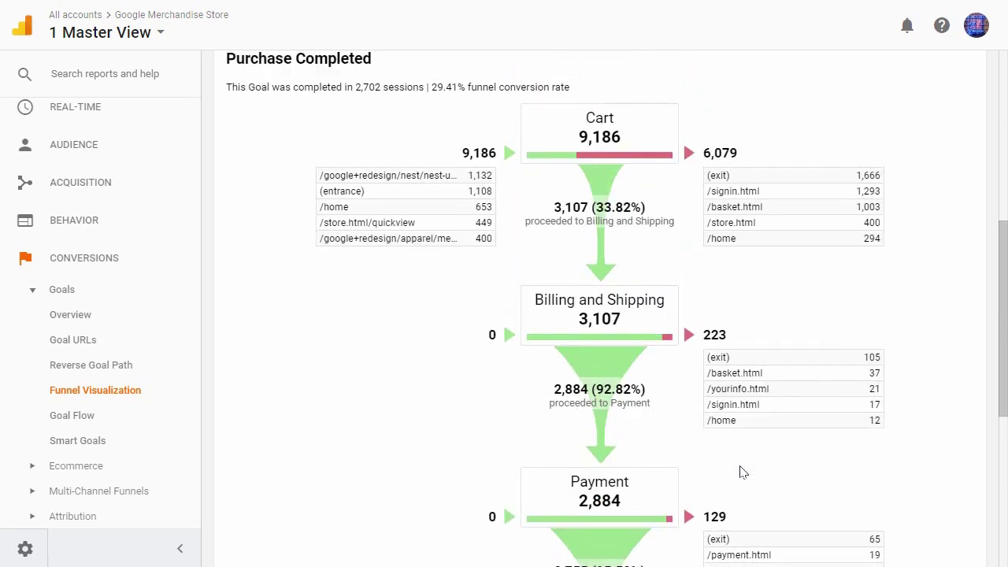
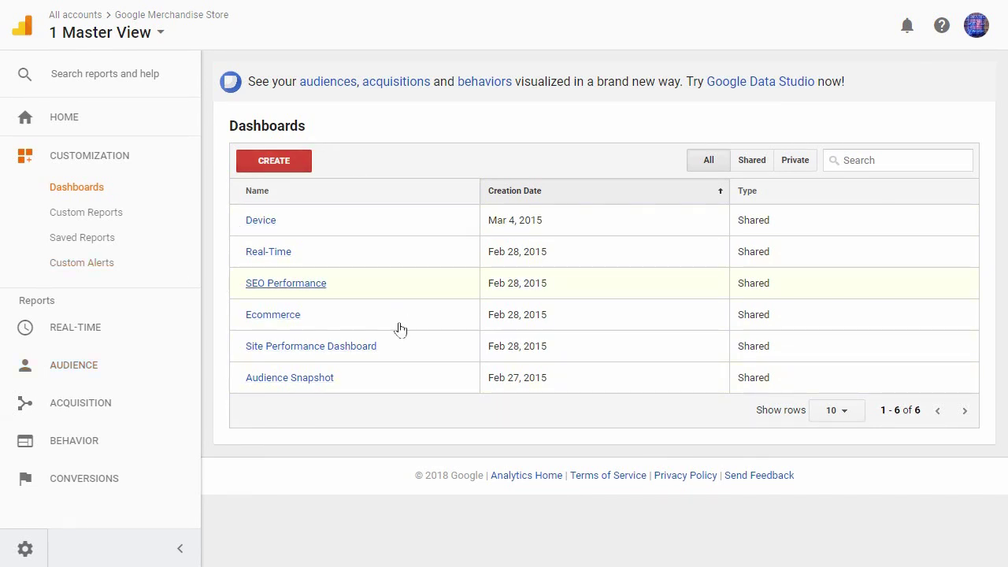
Start creating a new dashboard based on the Starter Dashboard template.
left_click(266, 162)
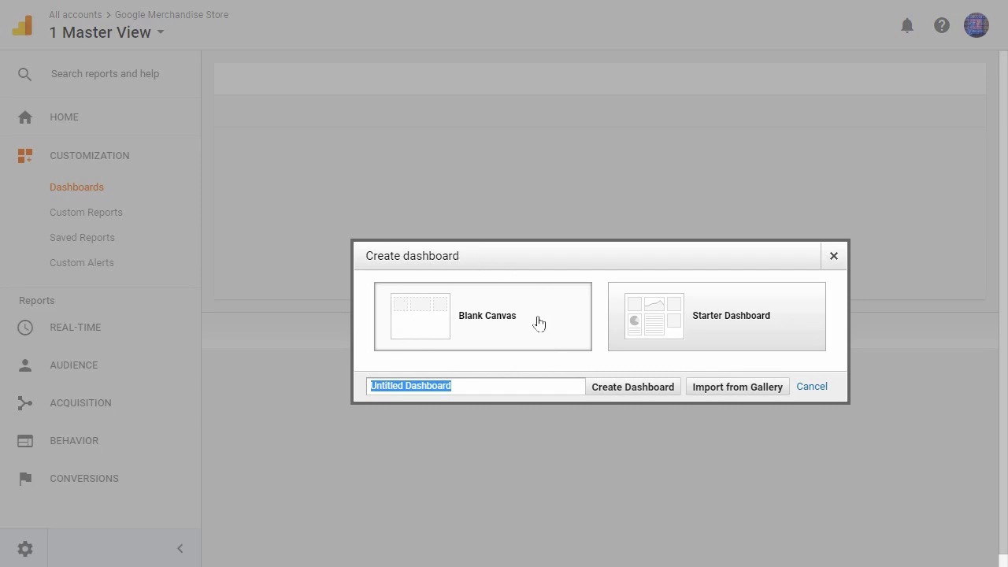
left_click(687, 309)
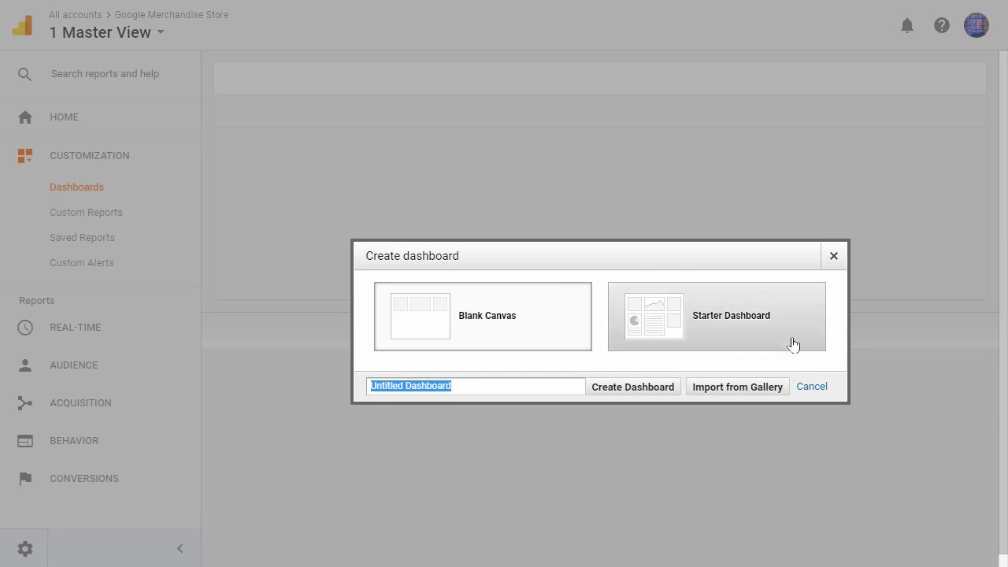
left_click(750, 344)
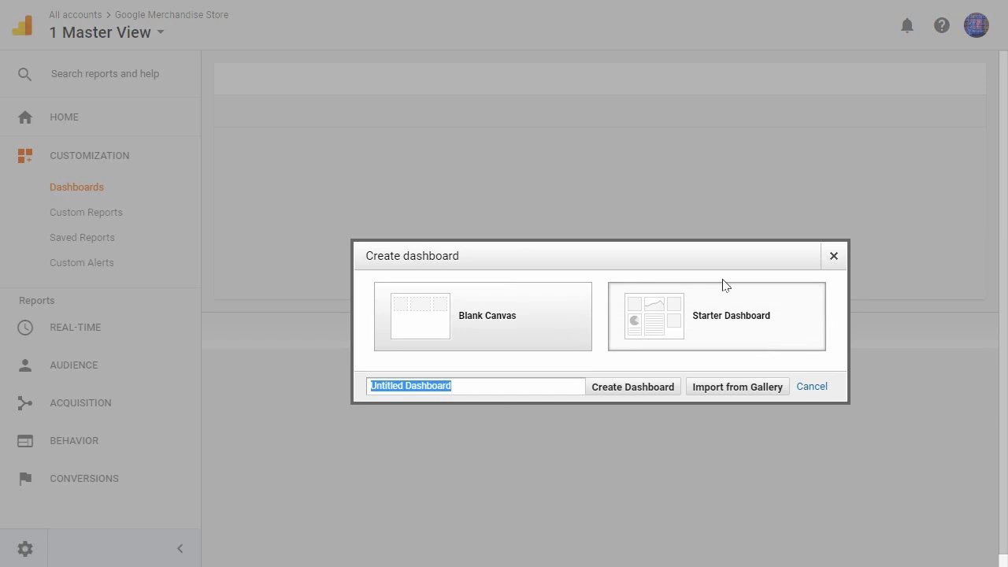
Name the new dashboard 입문용 대쉬보드 and create it.
left_click(536, 384)
key("BackSpace")
key("BackSpace")
key("BackSpace")
key("BackSpace")
key("BackSpace")
key("BackSpace")
key("BackSpace")
key("BackSpace")
key("BackSpace")
key("BackSpace")
key("BackSpace")
key("BackSpace")
key("BackSpace")
key("BackSpace")
key("BackSpace")
key("BackSpace")
key("BackSpace")
key("BackSpace")
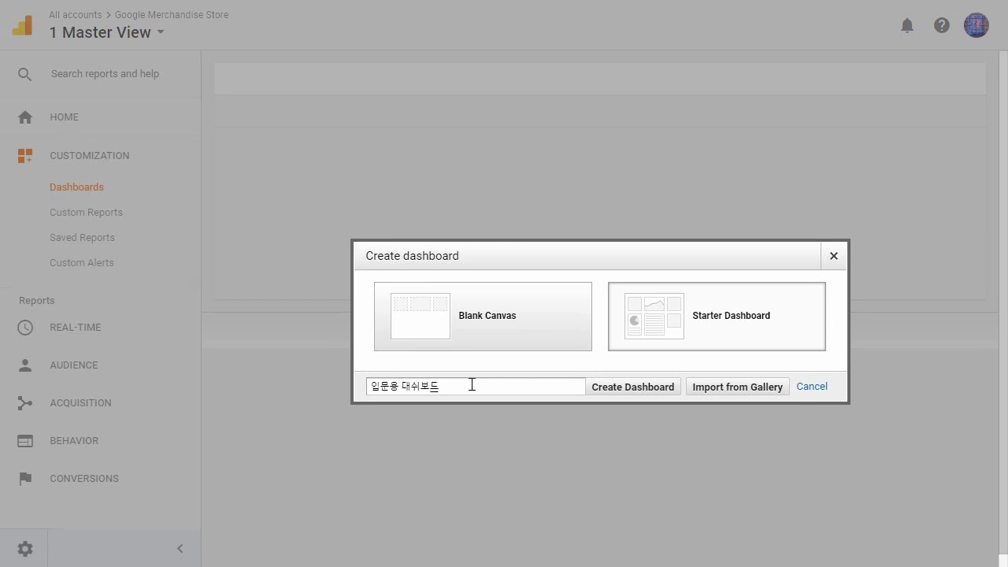
left_click(634, 387)
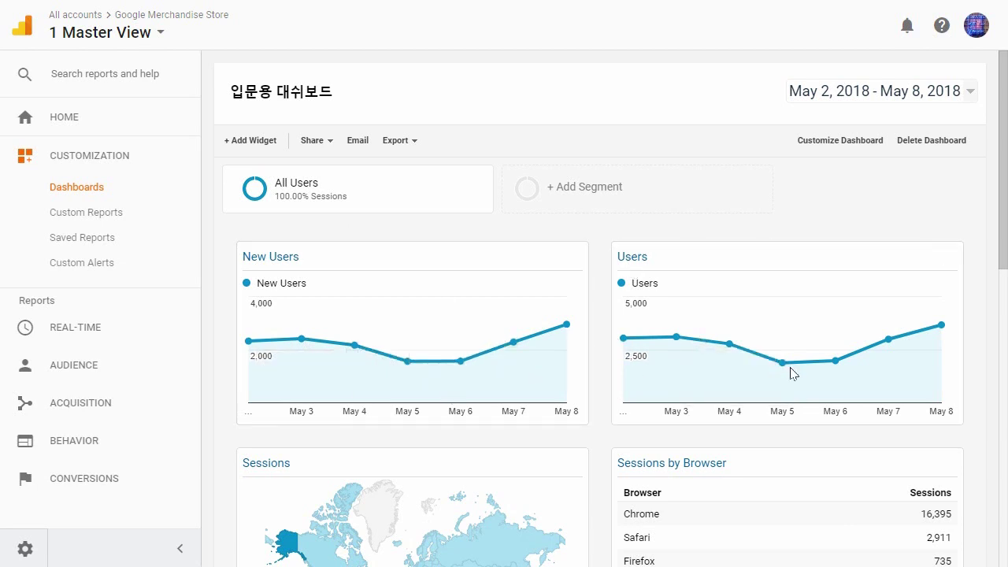
Examine the new dashboard's widgets, including users, sessions, browsers, session duration, bounce rate, goal completions and revenue.
scroll(591, 360, "down", 2)
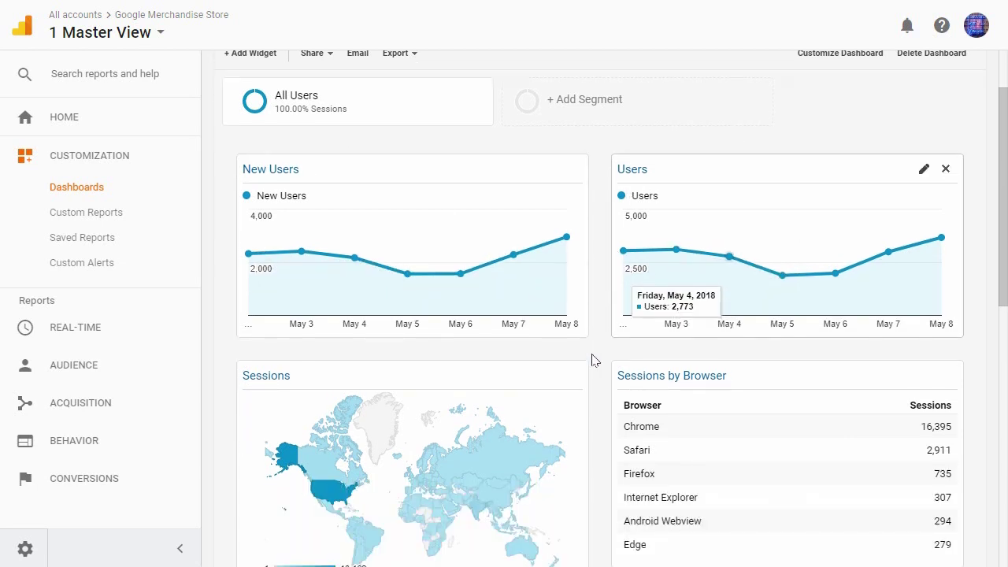
scroll(587, 407, "down", 1)
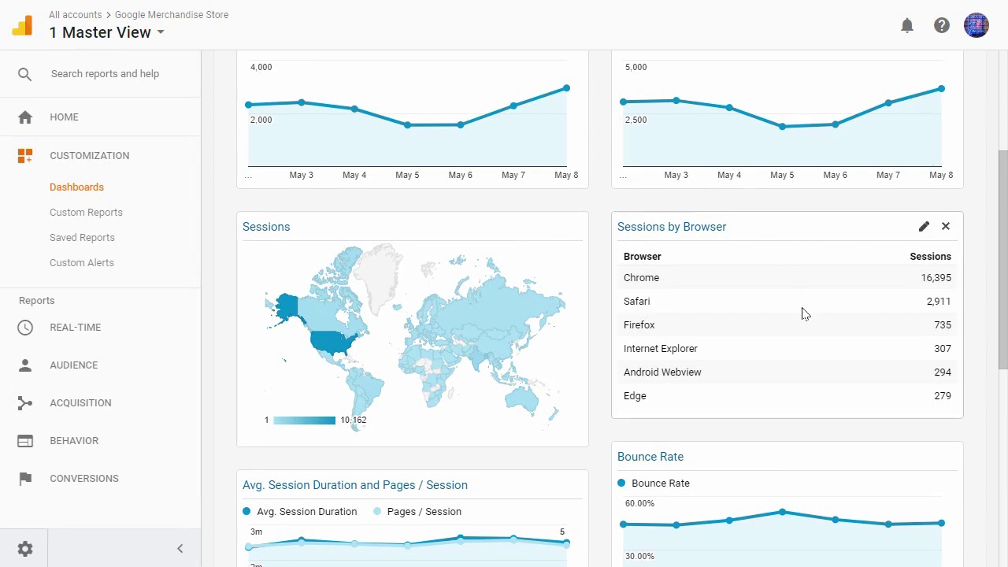
scroll(803, 314, "down", 3)
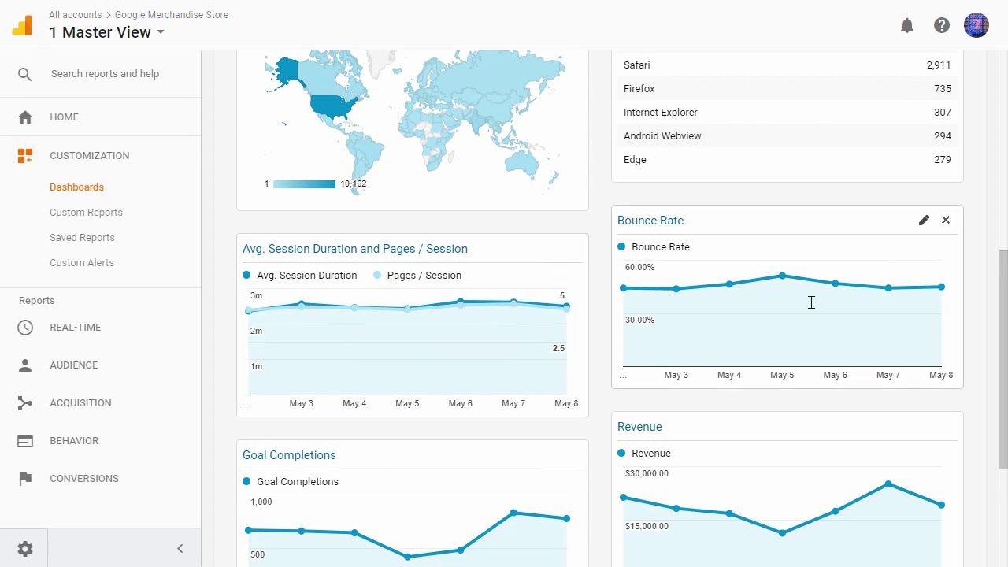
scroll(808, 324, "down", 2)
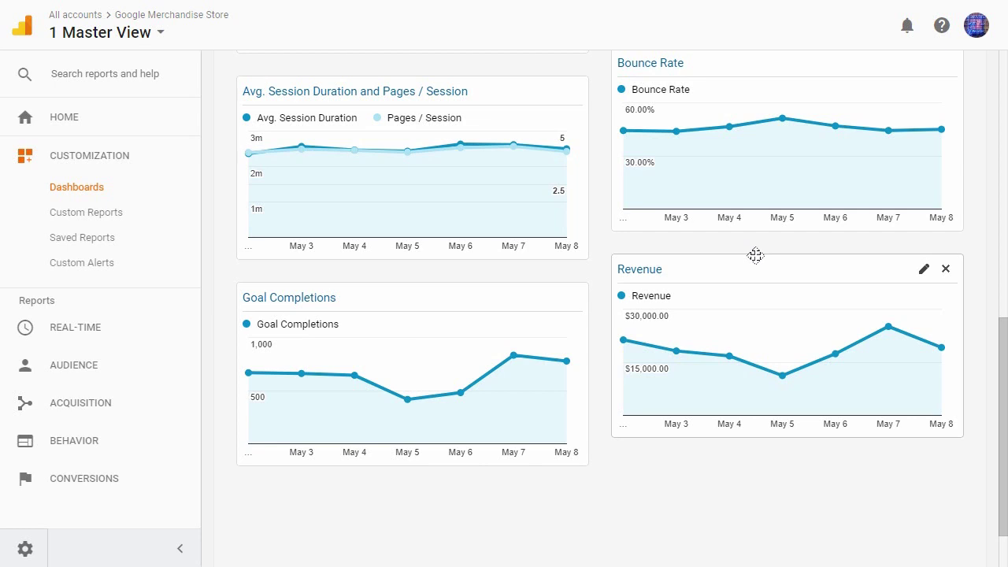
scroll(772, 268, "up", 2)
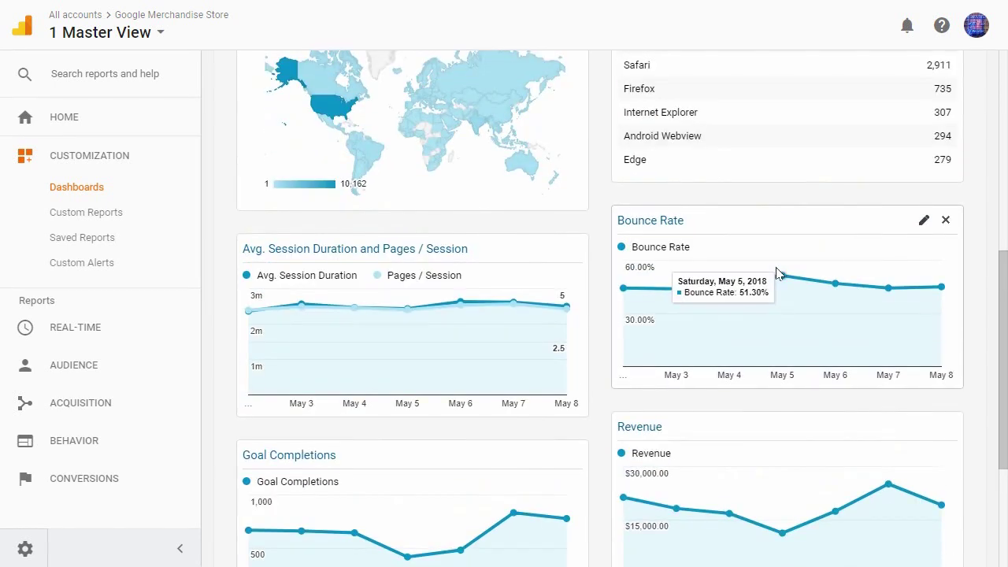
scroll(776, 272, "up", 3)
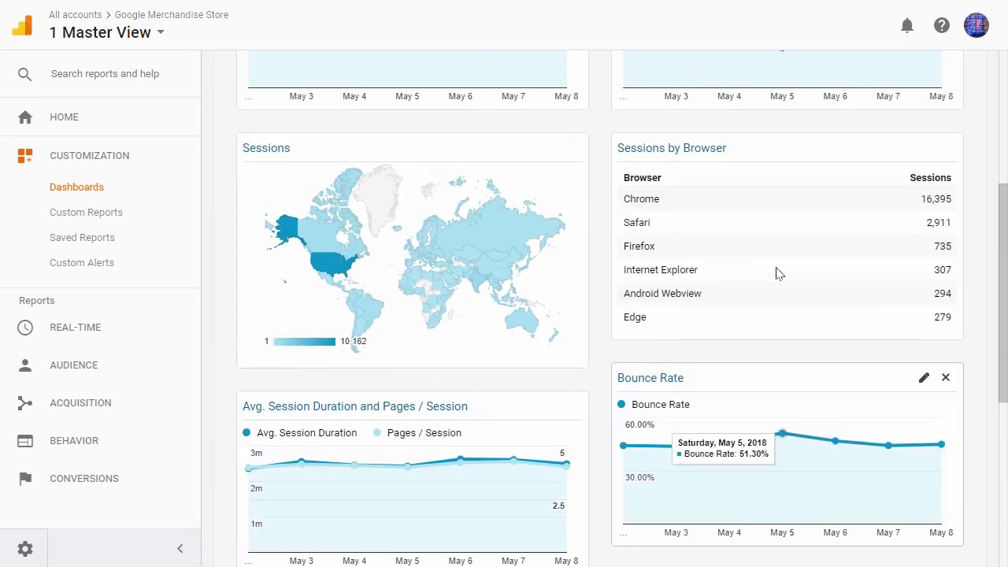
scroll(776, 275, "up", 2)
scroll(743, 263, "down", 1)
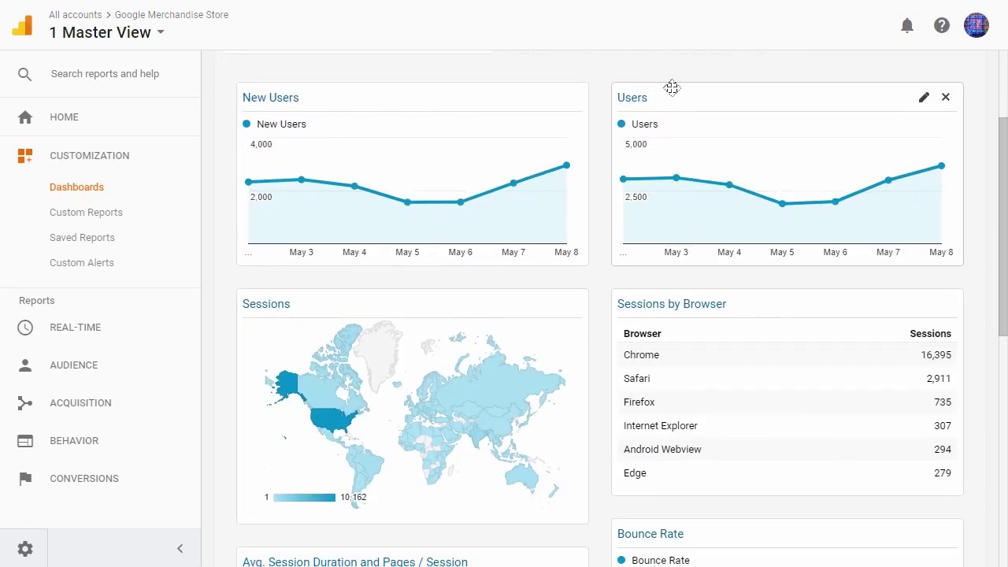
Move the Users widget above New Users in the dashboard's first column and collapse the navigation sidebar.
left_click_drag(671, 86, 272, 86)
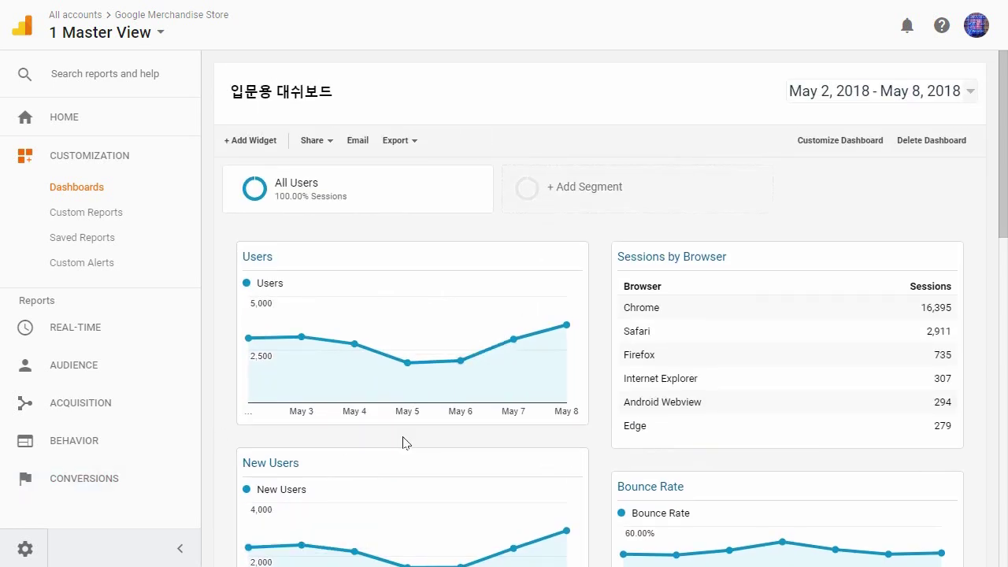
scroll(407, 440, "down", 1)
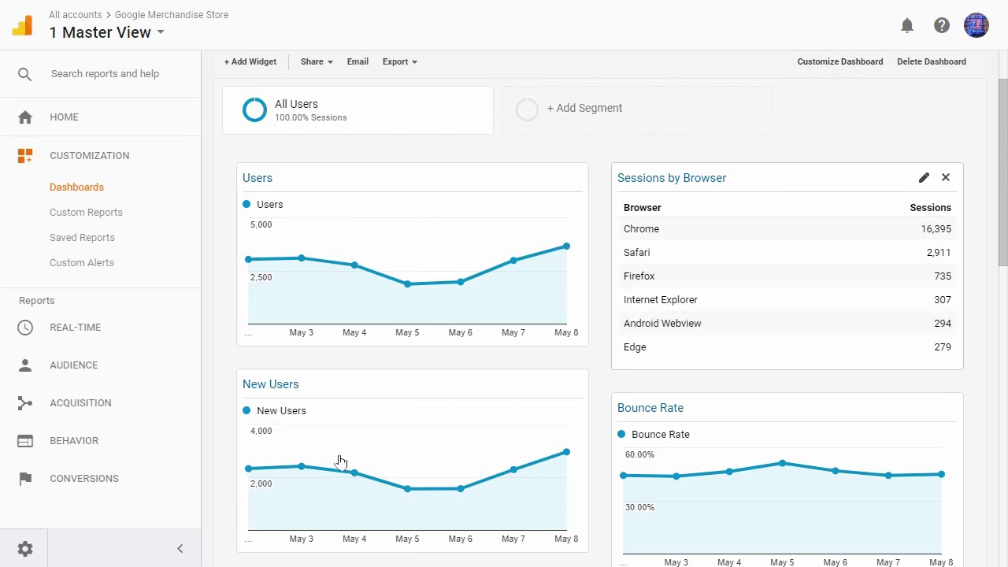
left_click(180, 549)
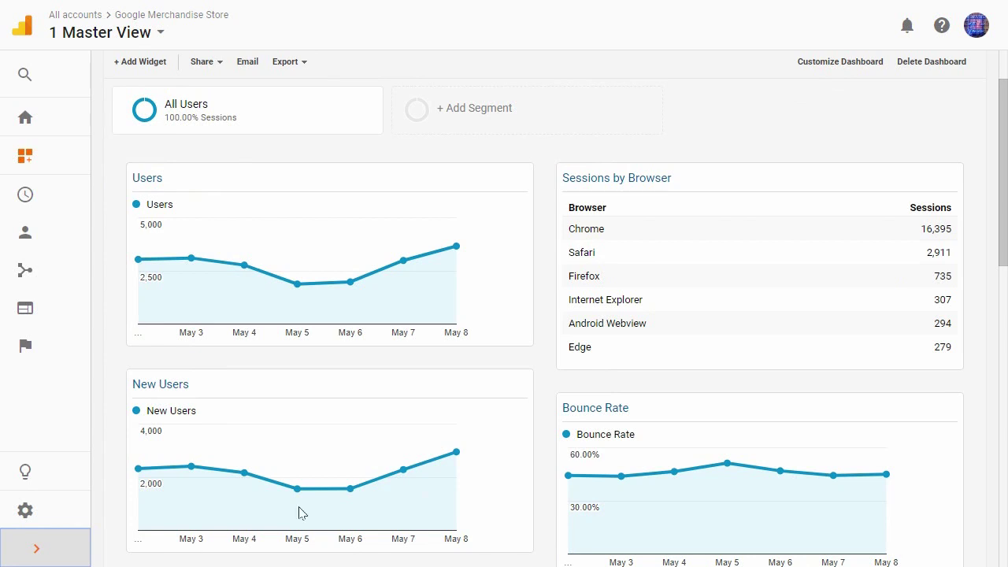
Change the dashboard layout to a single 100% column and save it.
left_click(848, 67)
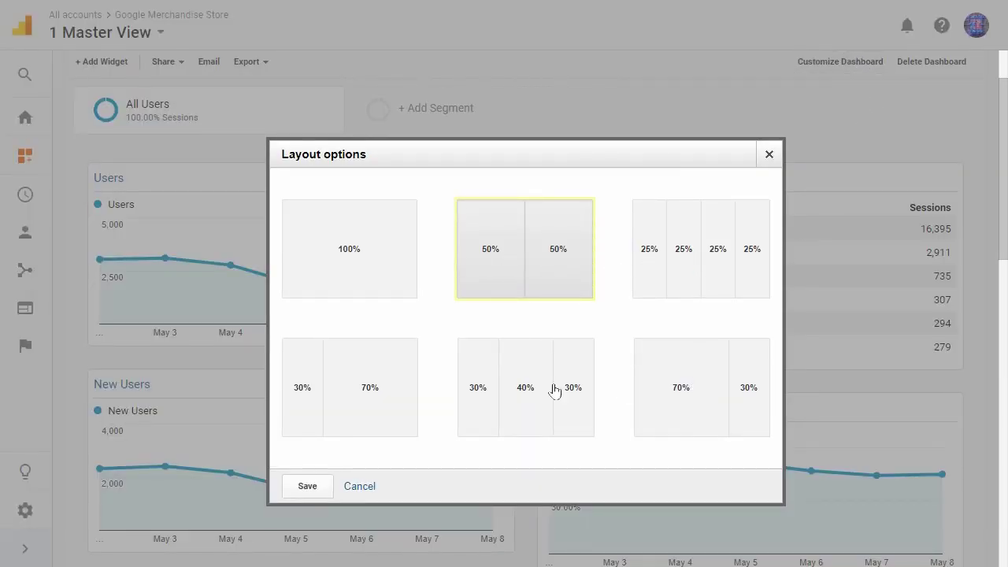
left_click(383, 272)
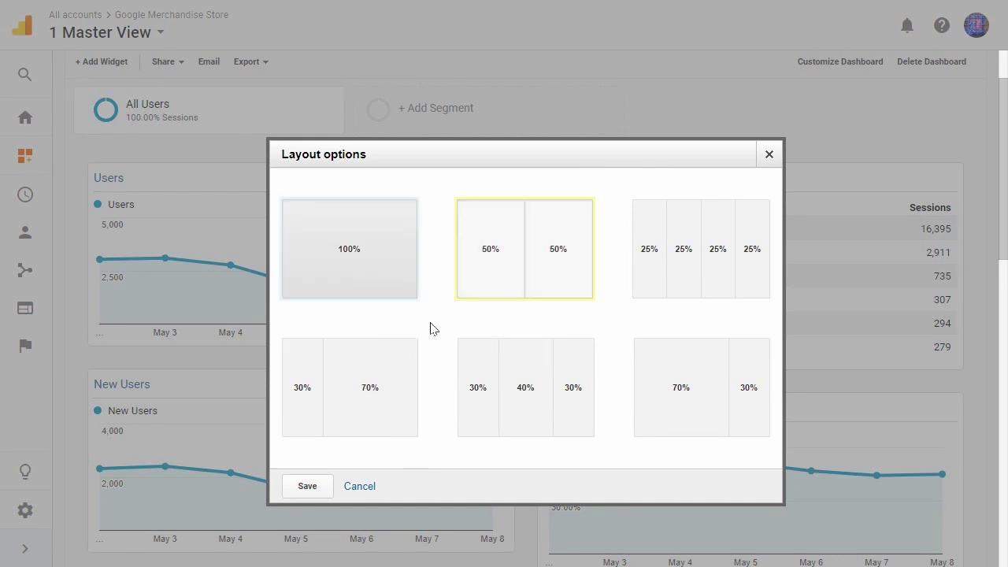
left_click(307, 488)
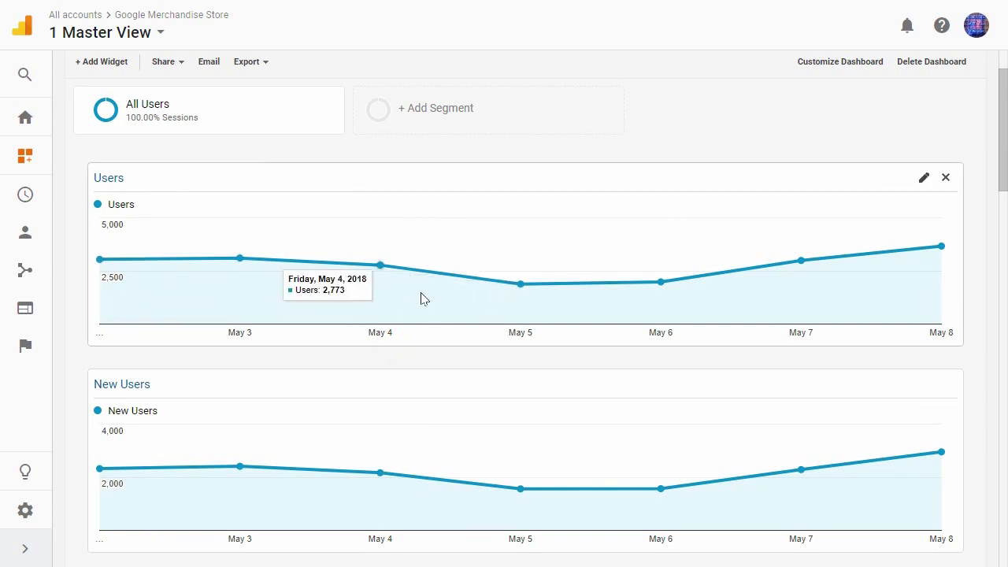
Examine how the dashboard's charts, sessions map and session duration widgets appear in the single-column layout.
scroll(447, 490, "down", 3)
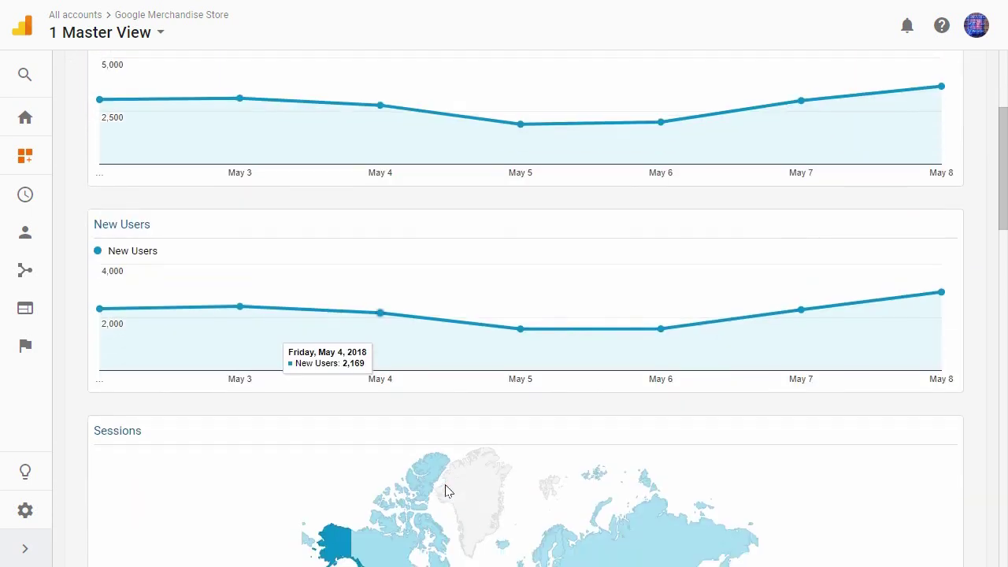
scroll(447, 490, "down", 1)
scroll(394, 490, "down", 1)
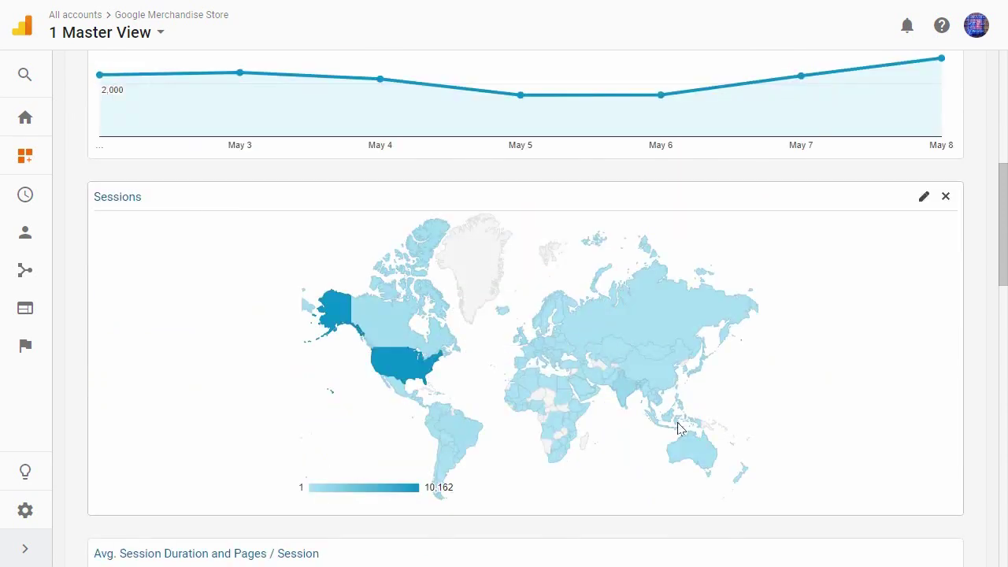
scroll(730, 420, "down", 2)
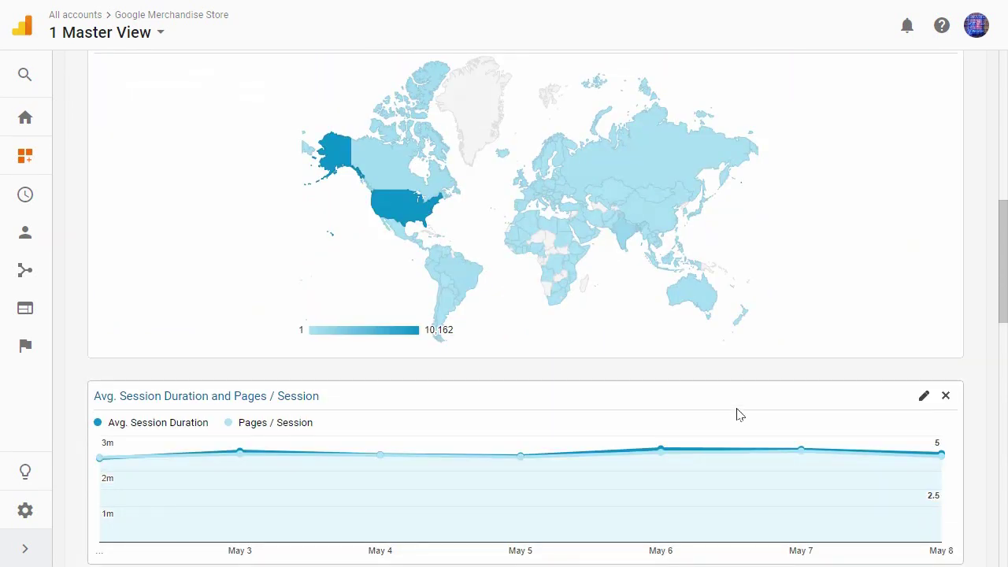
scroll(732, 413, "down", 1)
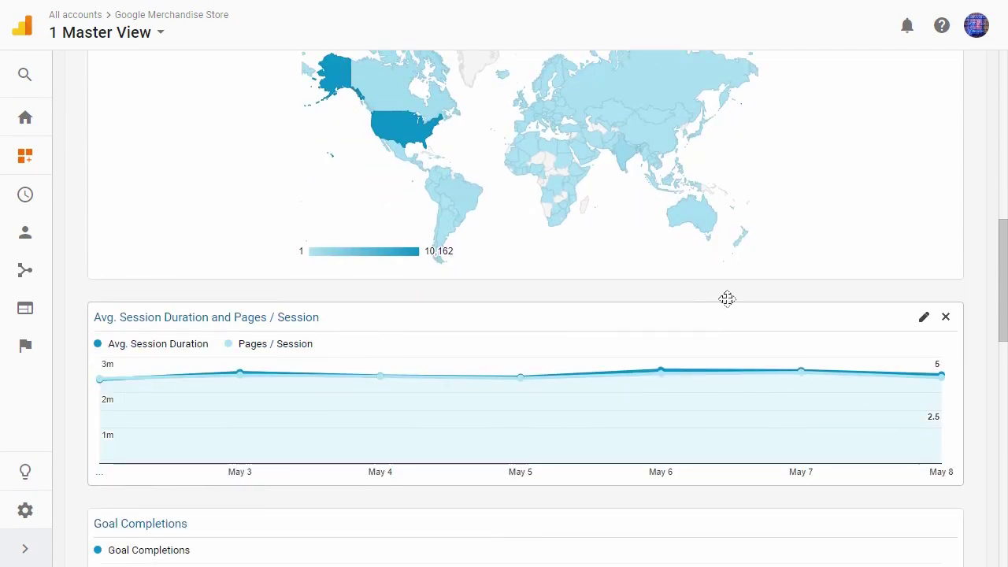
scroll(730, 301, "down", 1)
scroll(732, 309, "up", 10)
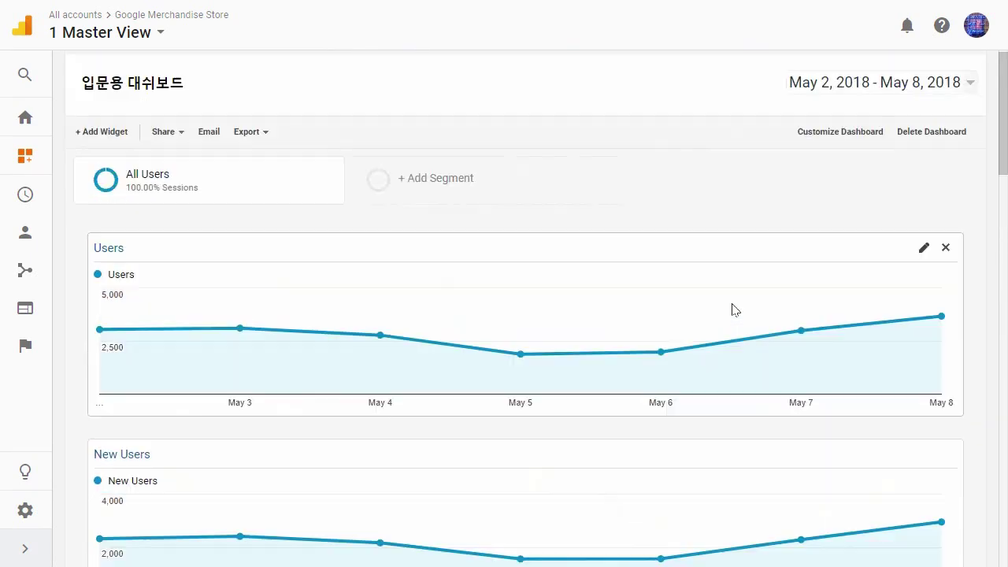
Switch the dashboard layout to two 50% columns, save it and check the widget arrangement.
left_click(876, 141)
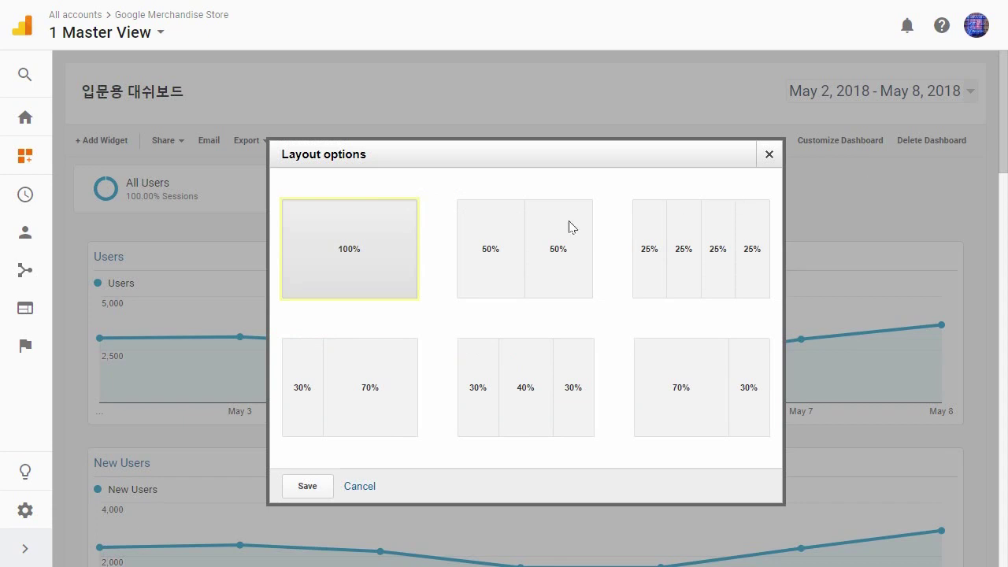
left_click(525, 239)
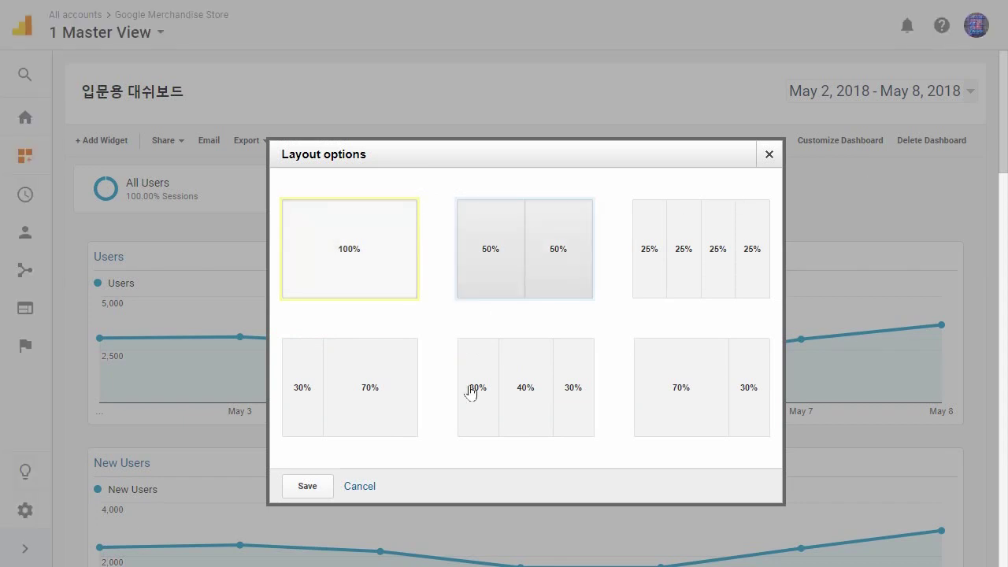
left_click(306, 486)
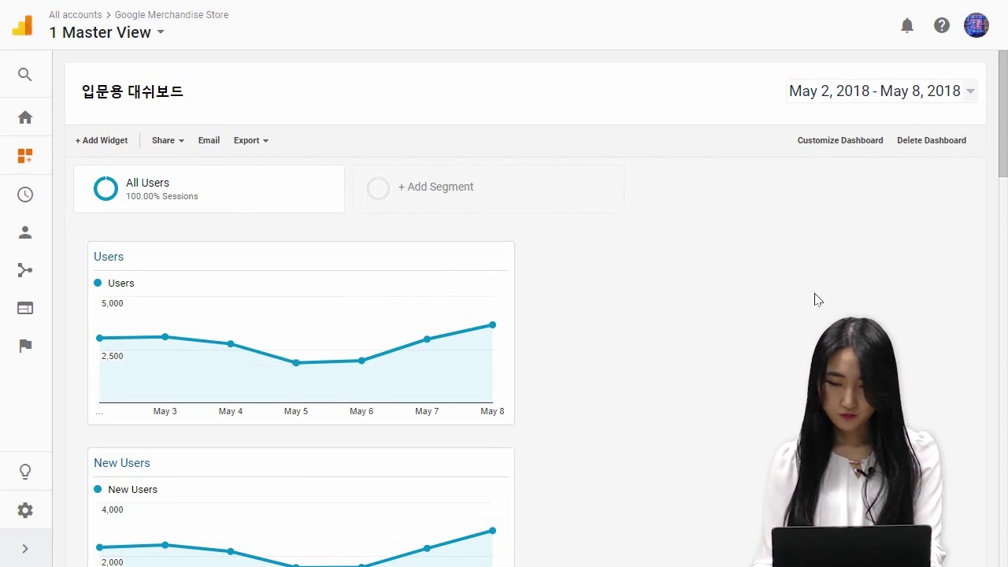
scroll(774, 308, "down", 1)
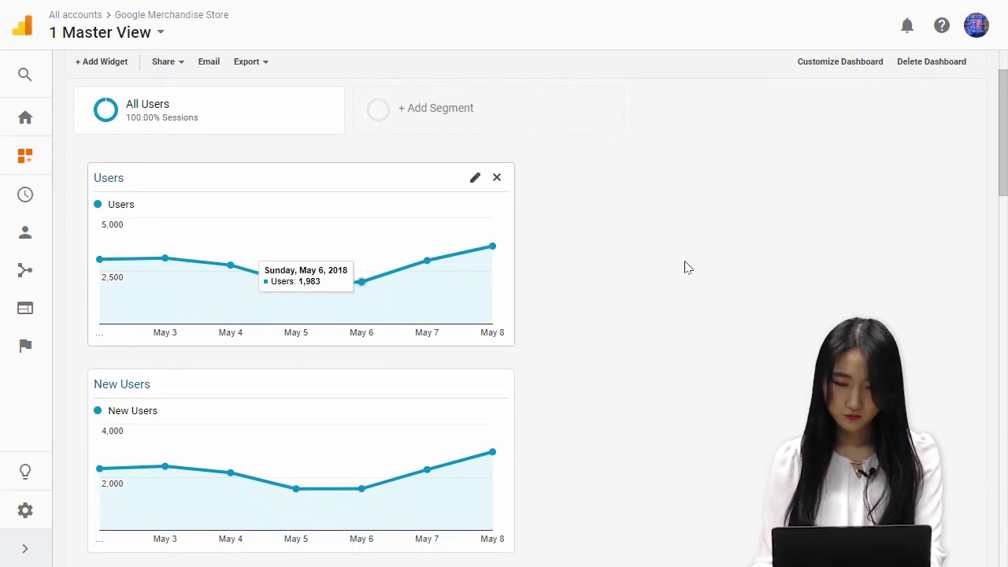
scroll(704, 268, "down", 2)
scroll(704, 268, "up", 3)
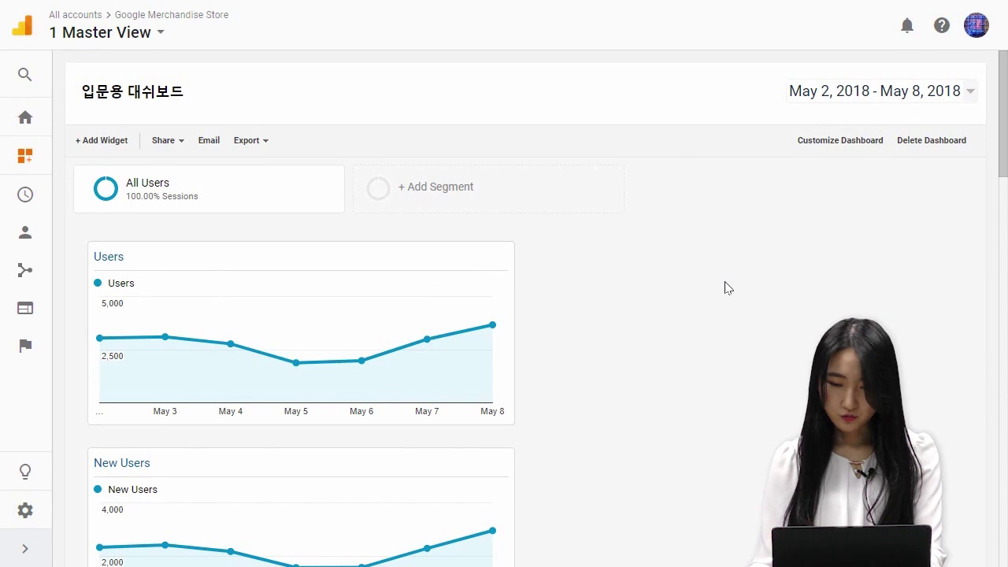
Set the dashboard's date range to Mar 1, 2018 through Mar 31, 2018 and apply it.
left_click(868, 103)
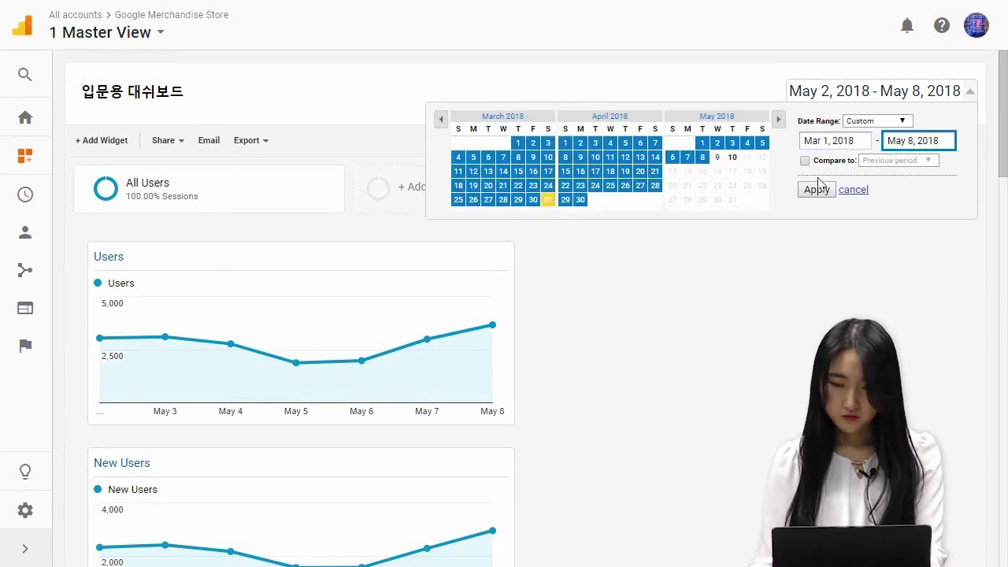
left_click(548, 199)
left_click(817, 190)
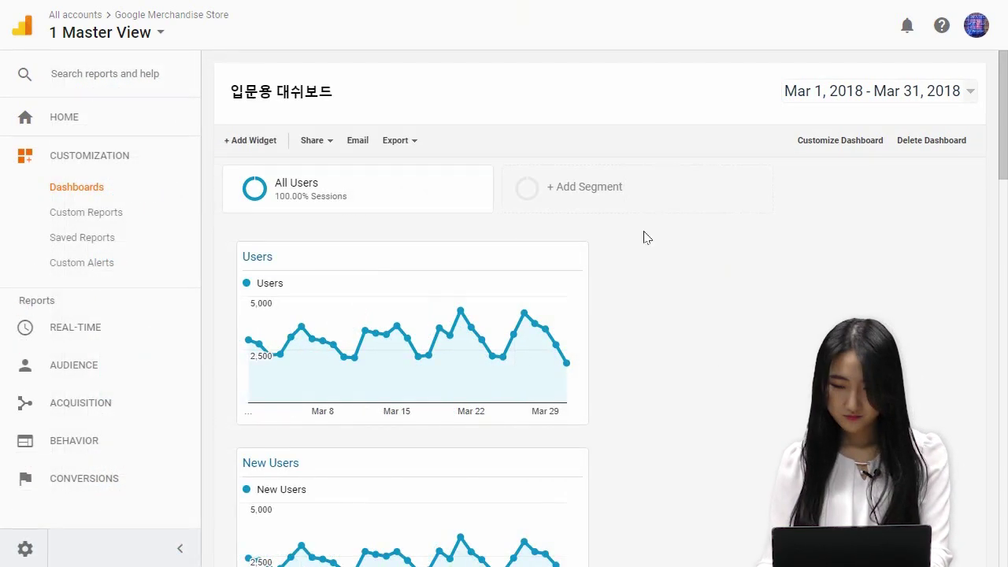
Move the Users widget into the empty second column beside New Users and collapse the navigation sidebar.
mouse_move(531, 238)
left_click_drag(542, 249, 911, 327)
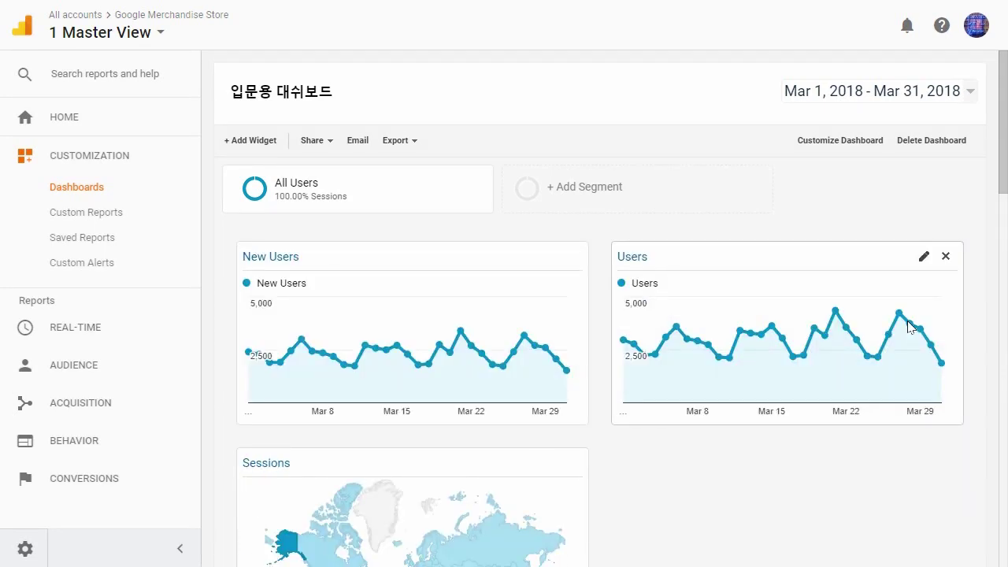
left_click(180, 549)
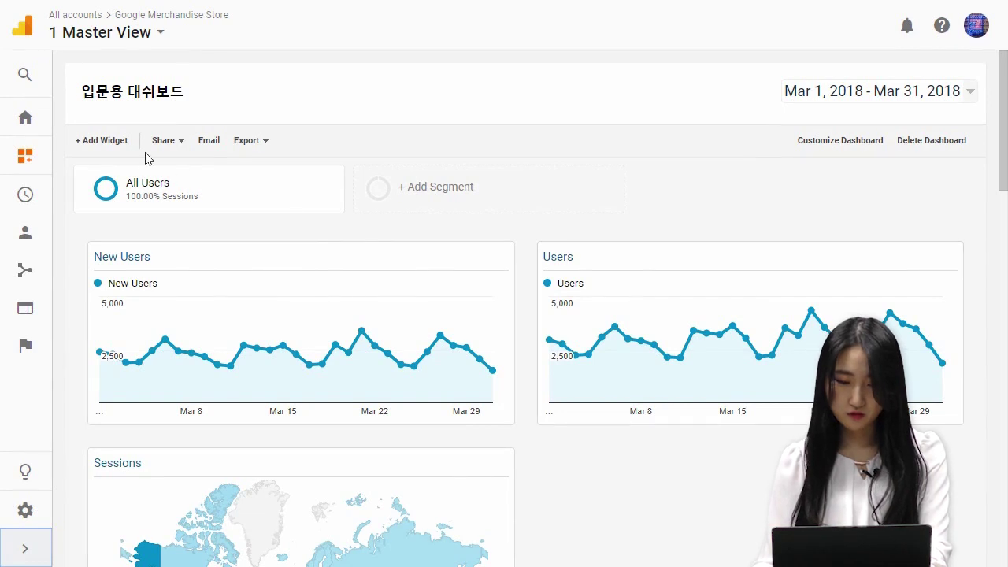
Start a new widget titled 디바이스별 and make it a standard pie chart.
left_click(101, 142)
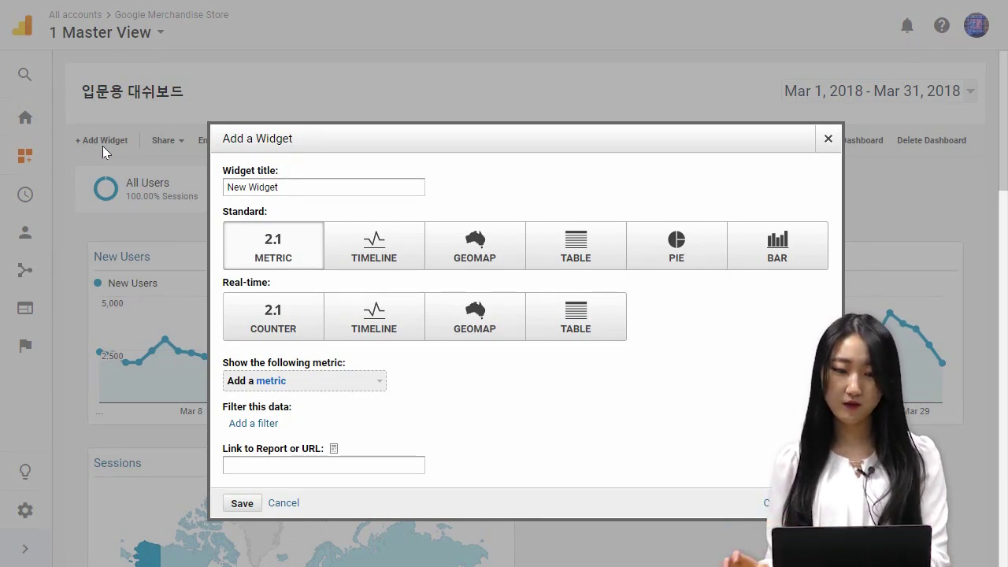
triple_click(231, 191)
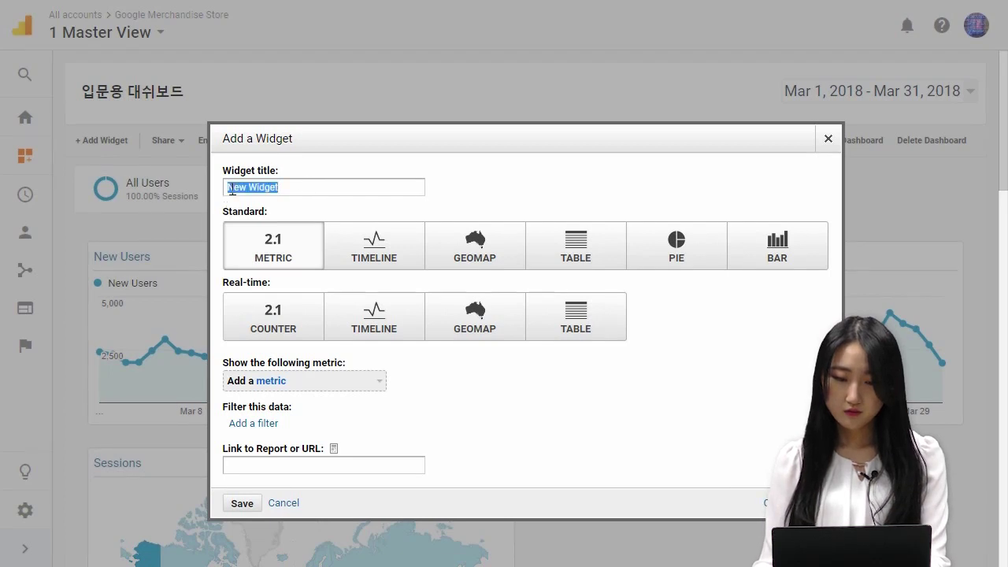
key("BackSpace")
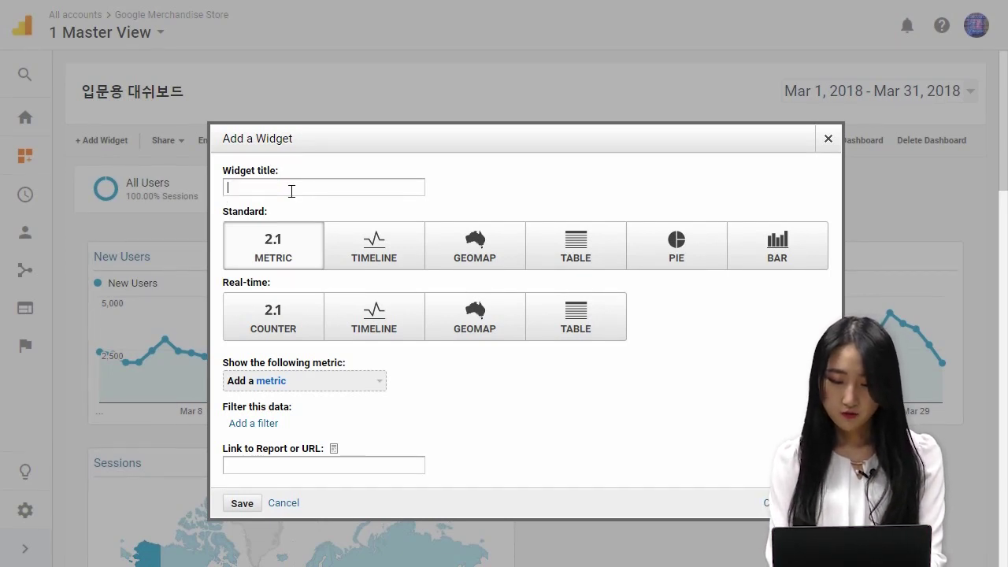
type("ㄷㅐㄹㅕㄹ")
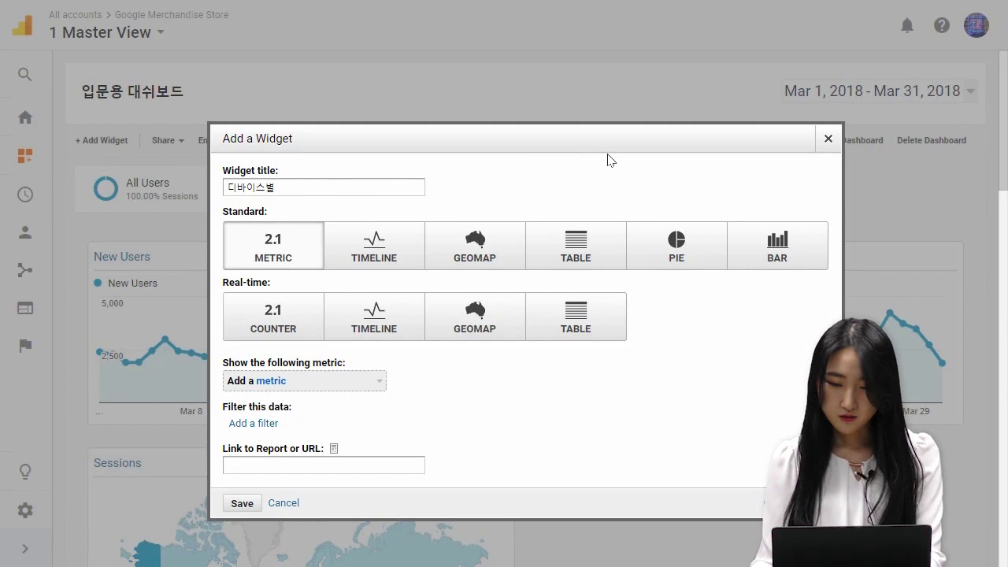
left_click(697, 268)
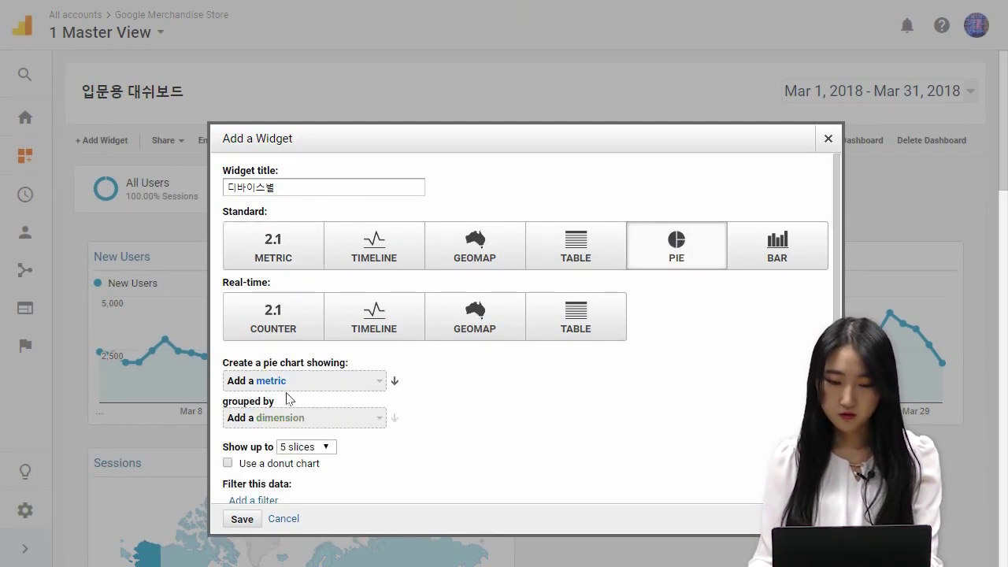
Search the metrics for users and set Users as the pie chart's metric.
scroll(474, 390, "down", 1)
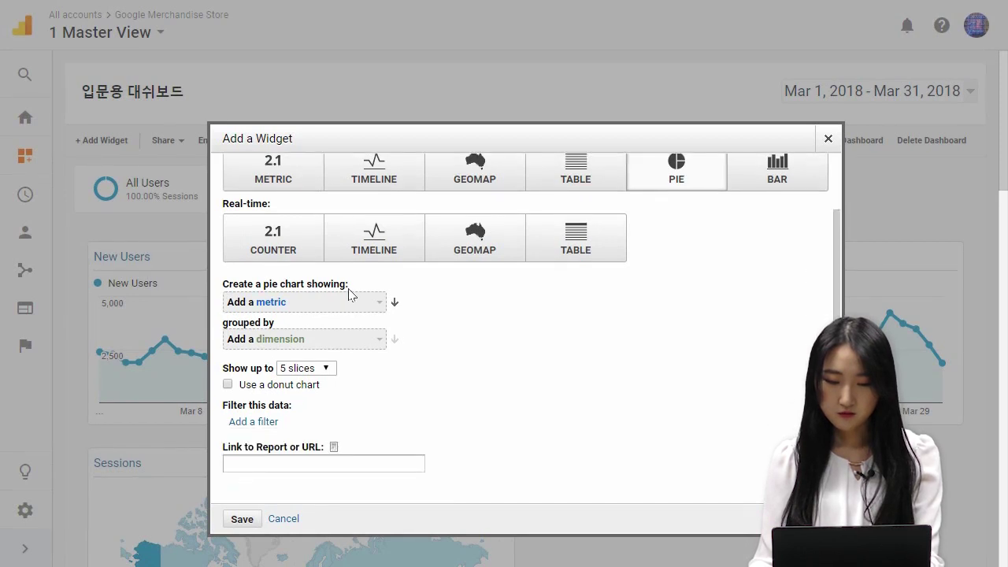
left_click(344, 309)
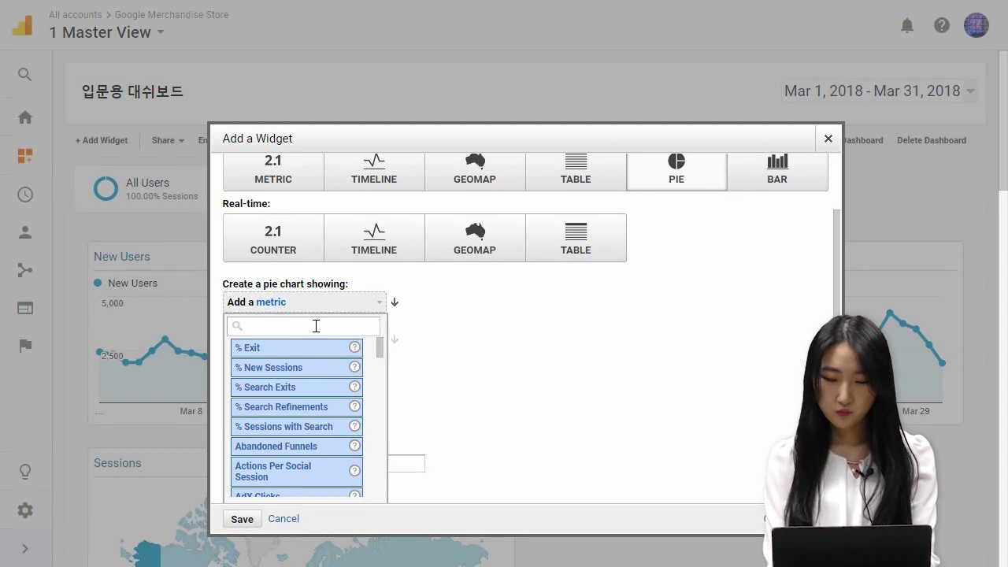
type("ㅕ")
key("BackSpace")
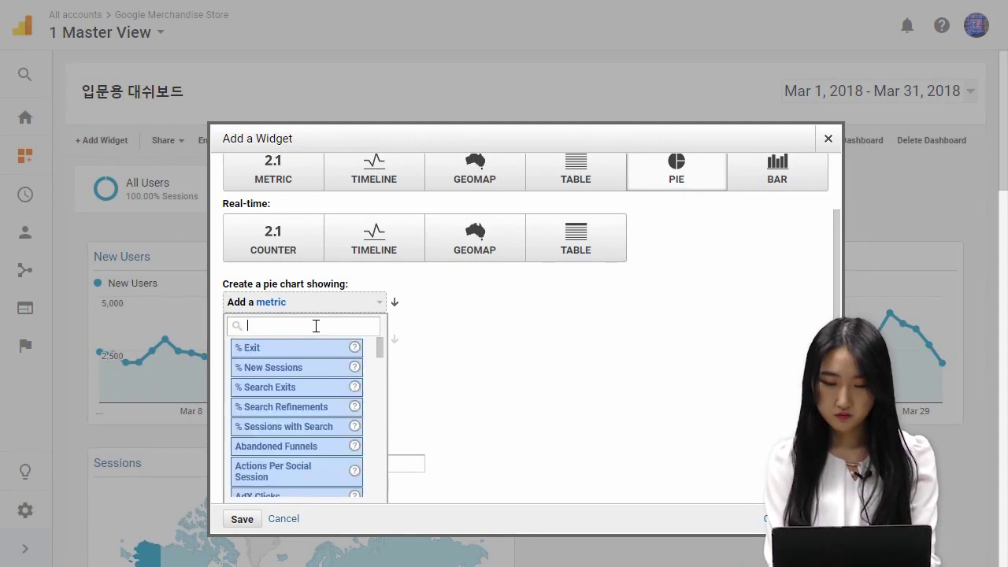
type("users")
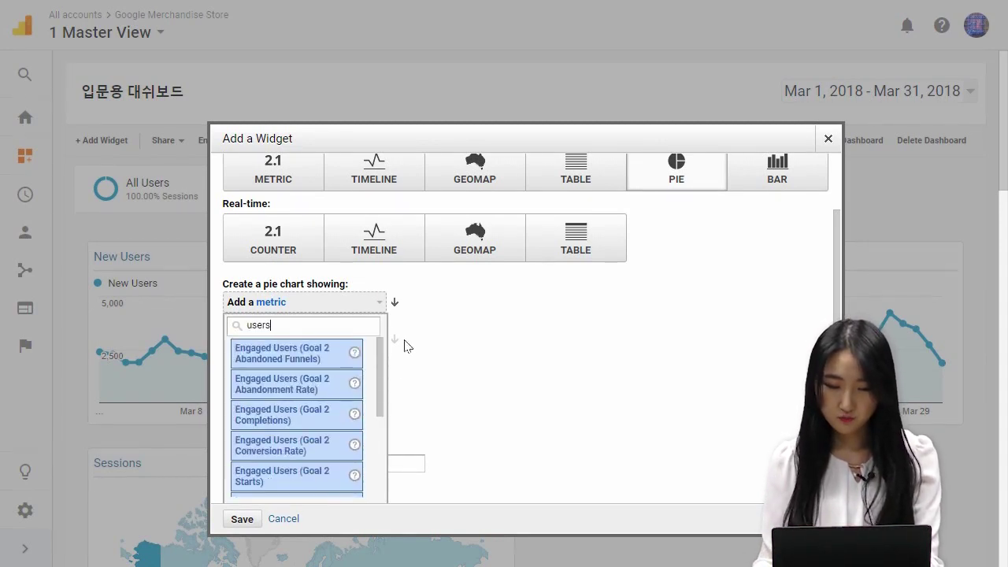
left_click_drag(378, 371, 388, 519)
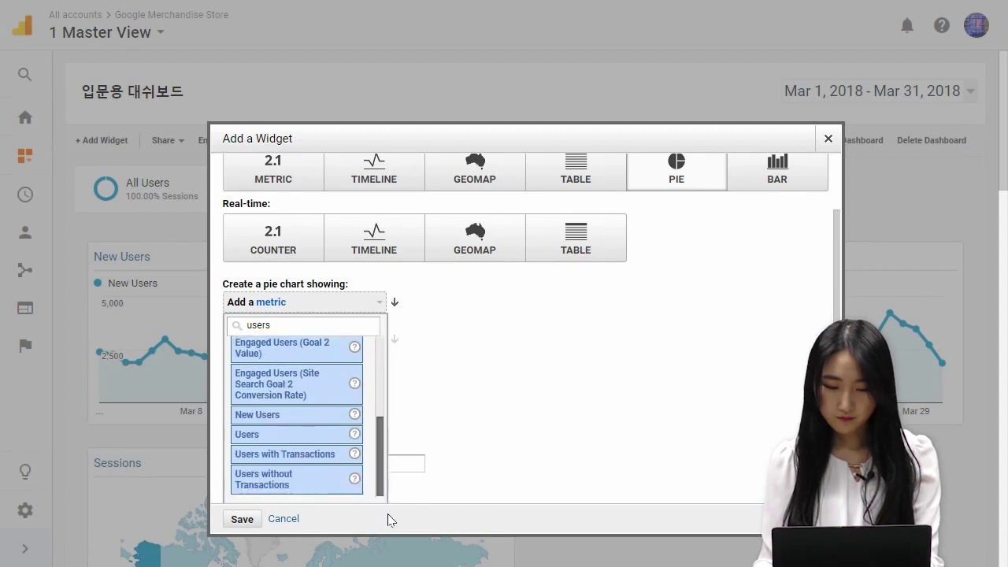
left_click(245, 436)
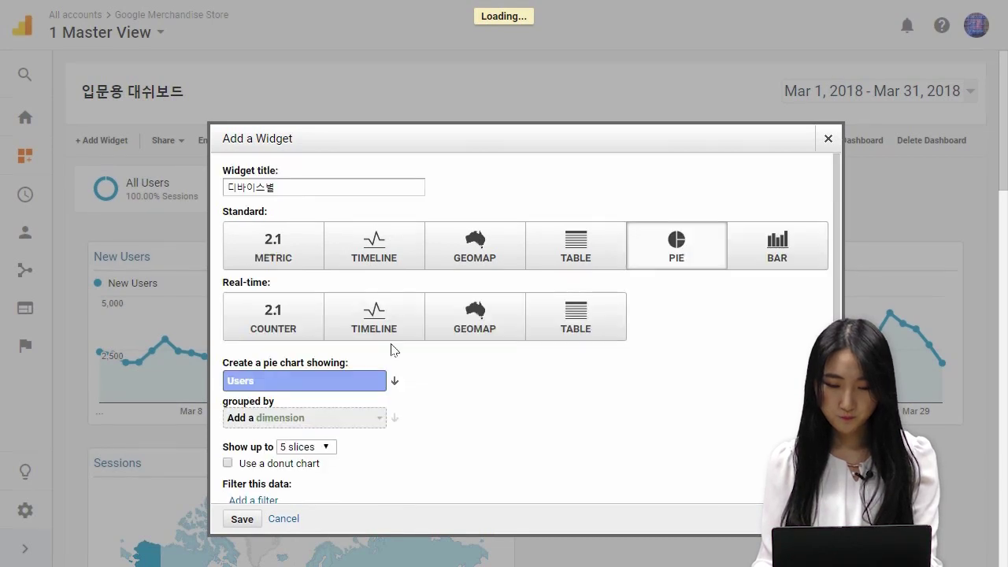
Group the pie chart by Device Category, then save the widget and check it at the end of the dashboard.
left_click(351, 425)
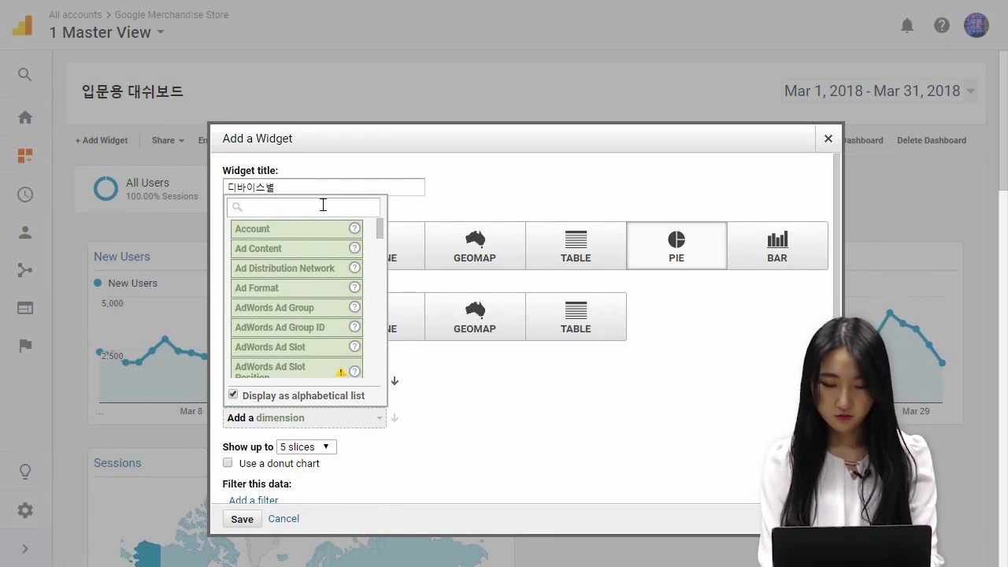
type("device")
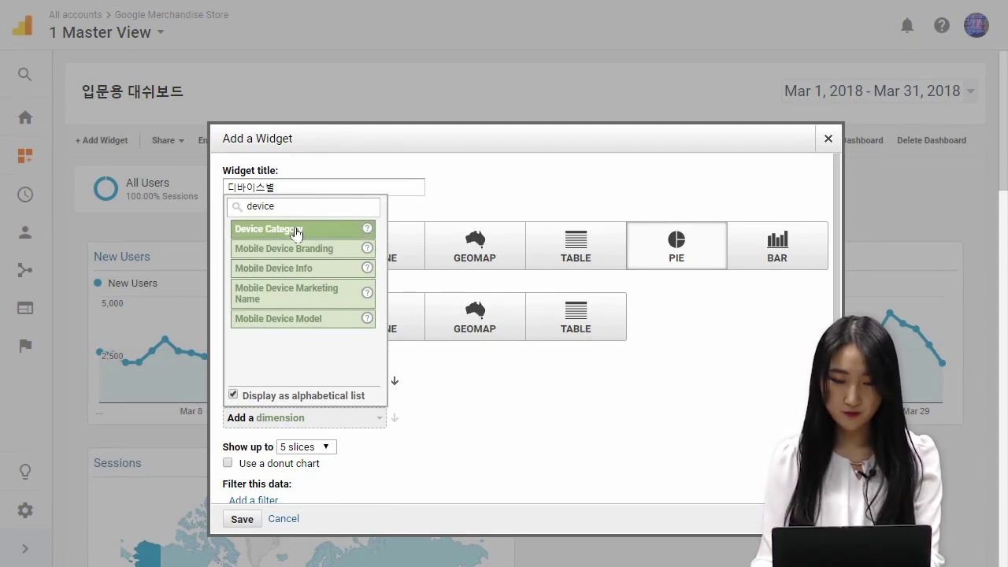
left_click(296, 230)
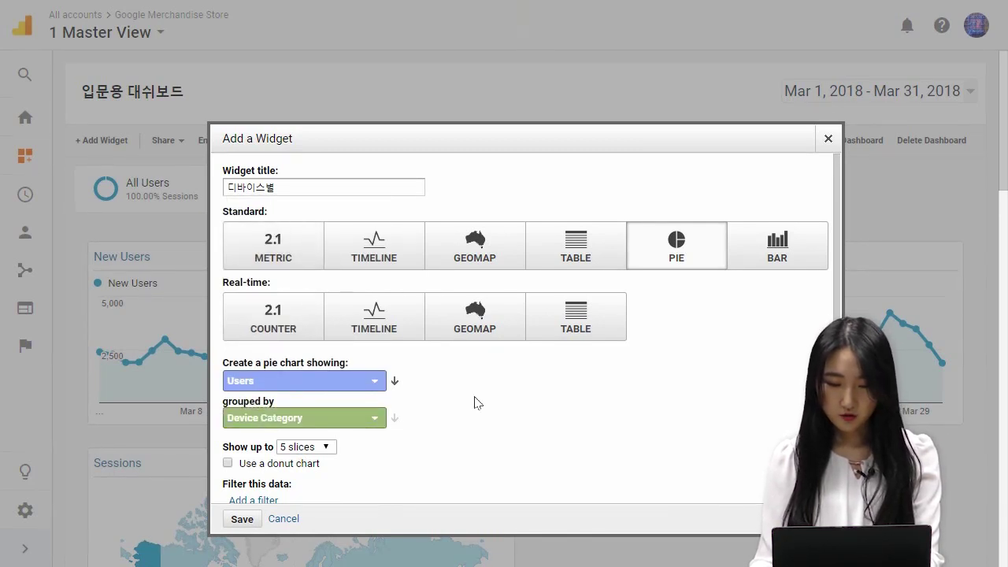
scroll(475, 403, "down", 2)
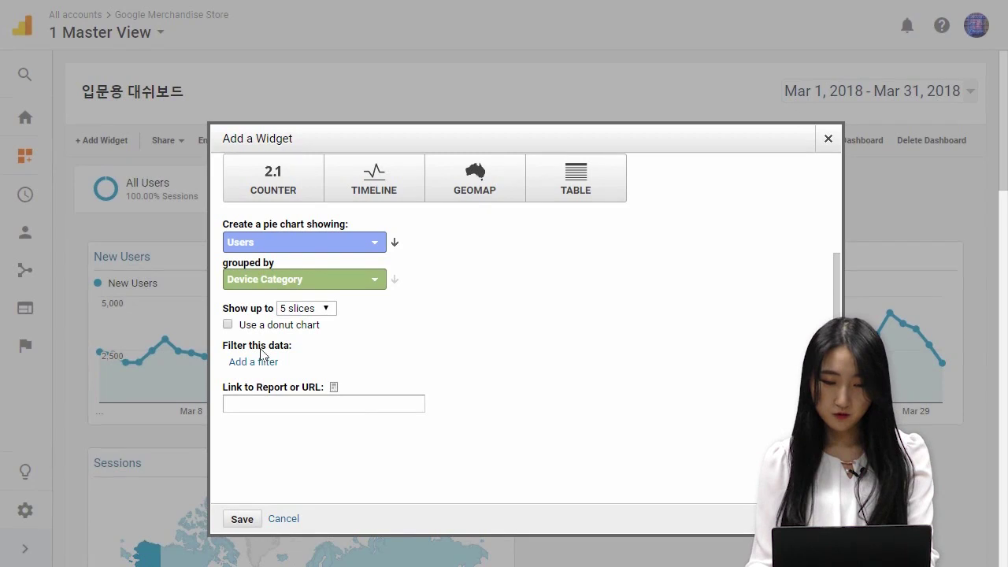
left_click(242, 521)
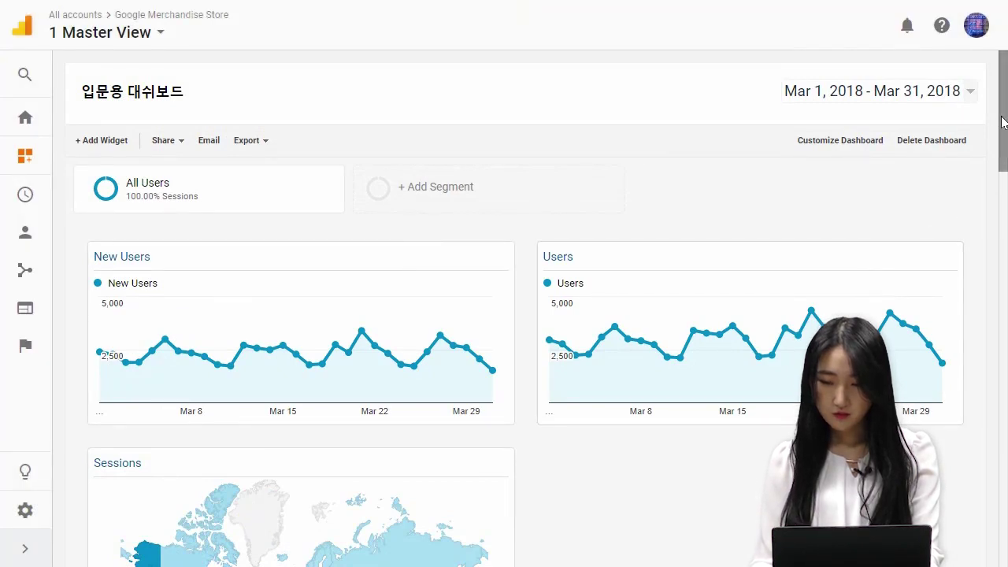
left_click_drag(1004, 135, 1000, 552)
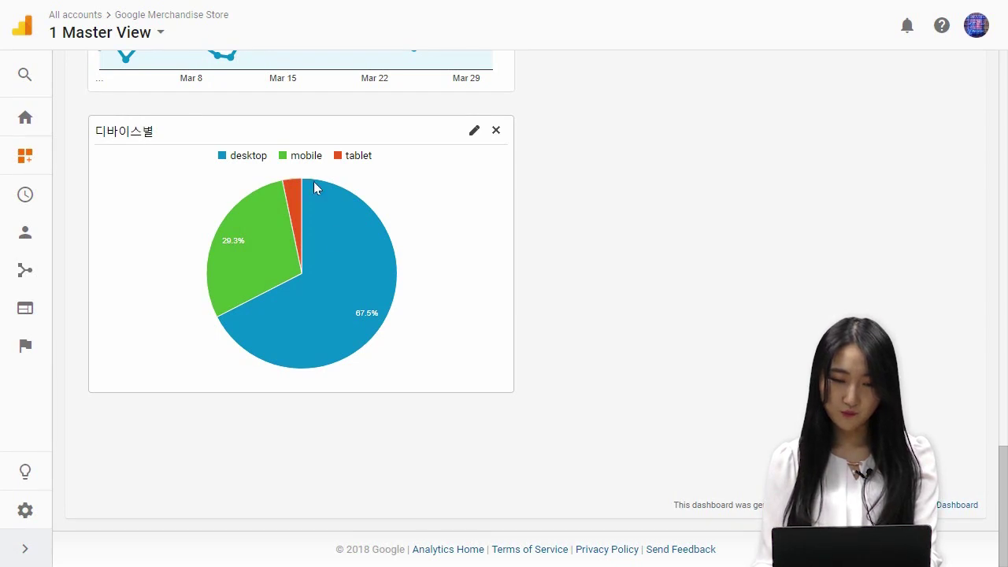
mouse_move(307, 260)
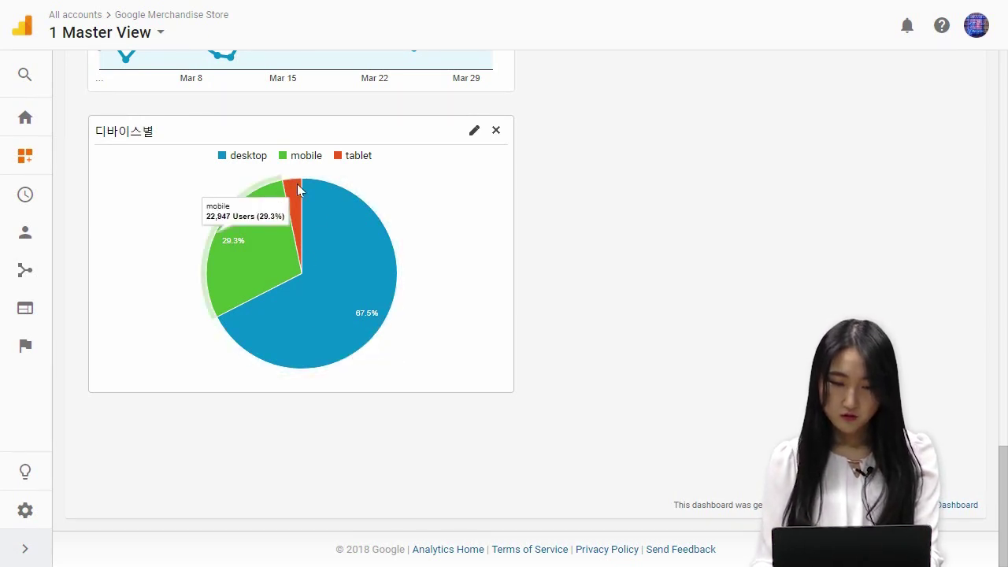
Start a new widget titled 디바이스 별(bar) and make it a standard bar chart.
mouse_move(351, 269)
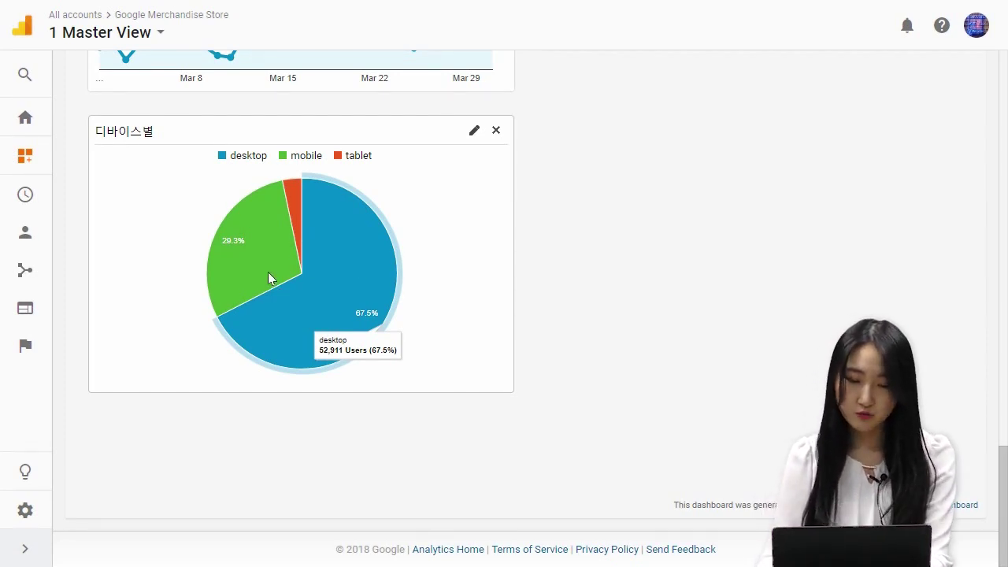
mouse_move(302, 227)
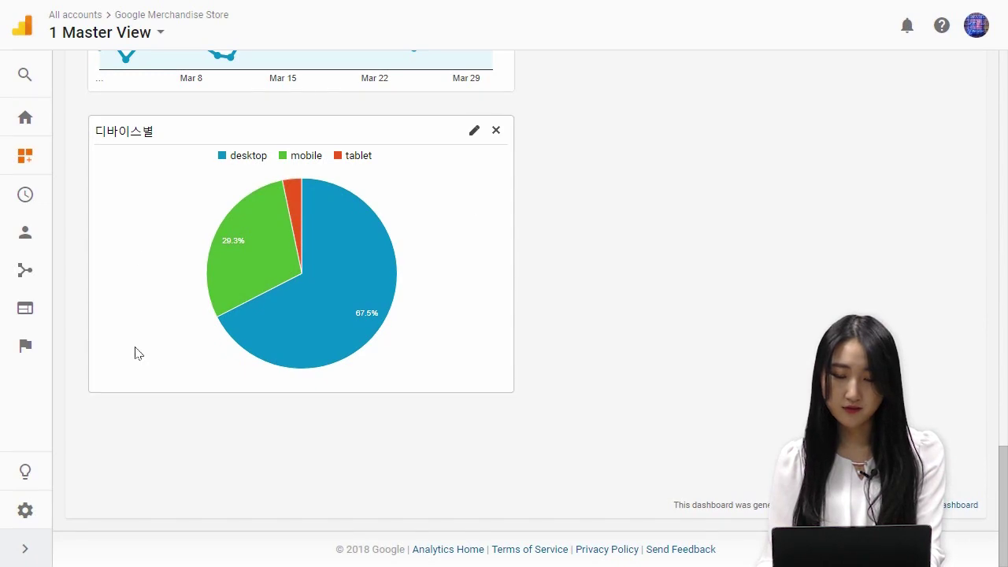
left_click_drag(1003, 445, 1003, 59)
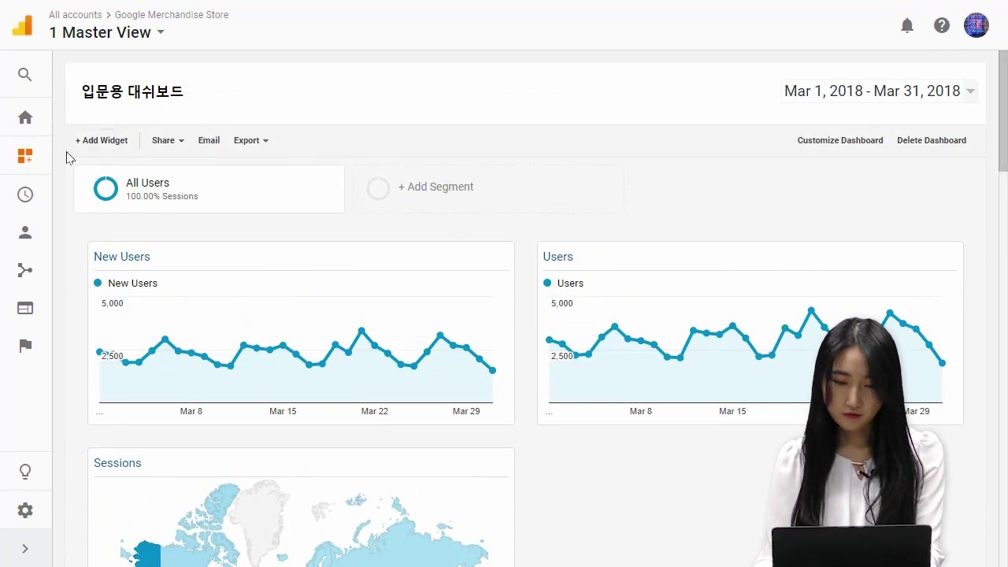
left_click(102, 144)
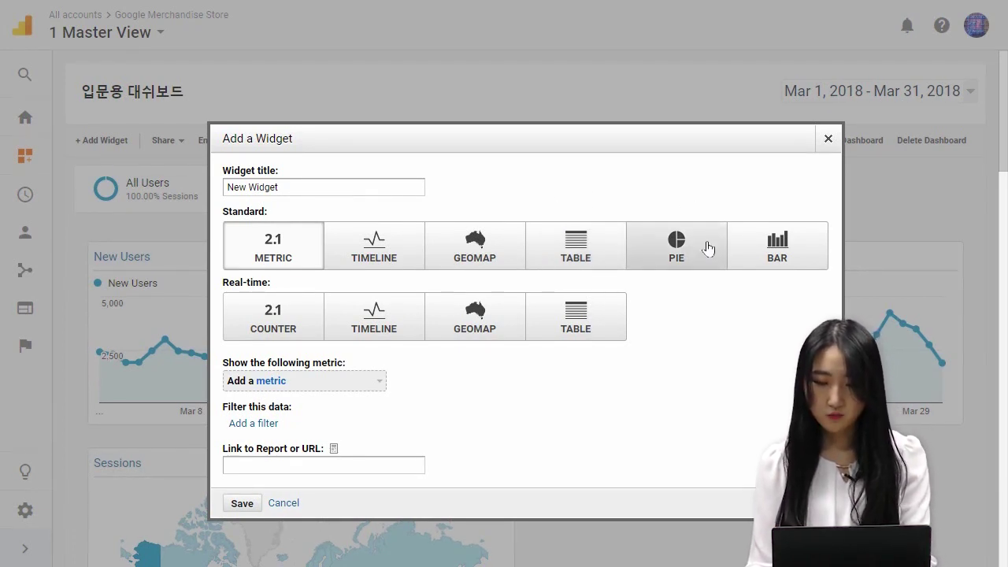
left_click(772, 251)
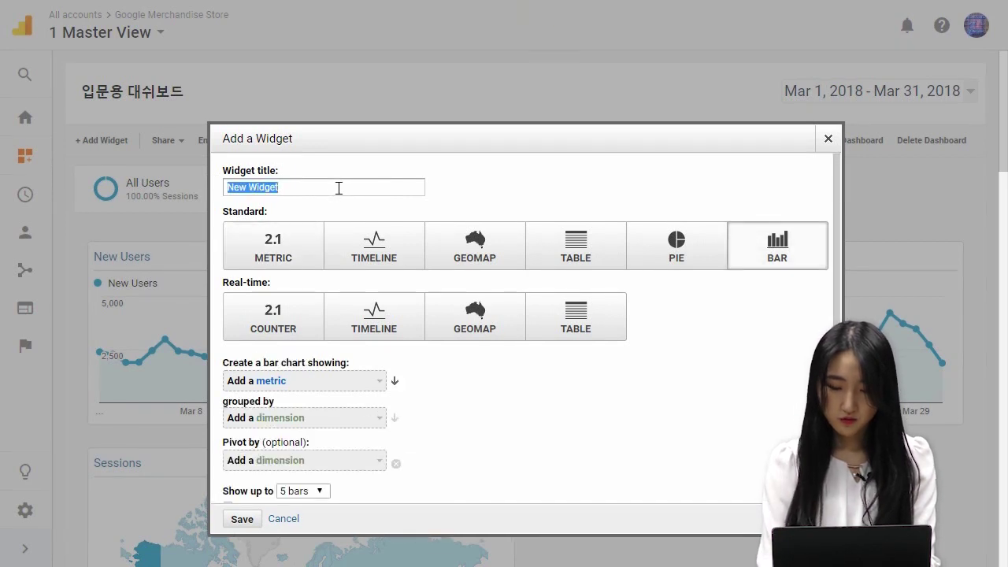
key("BackSpace")
type("elqk")
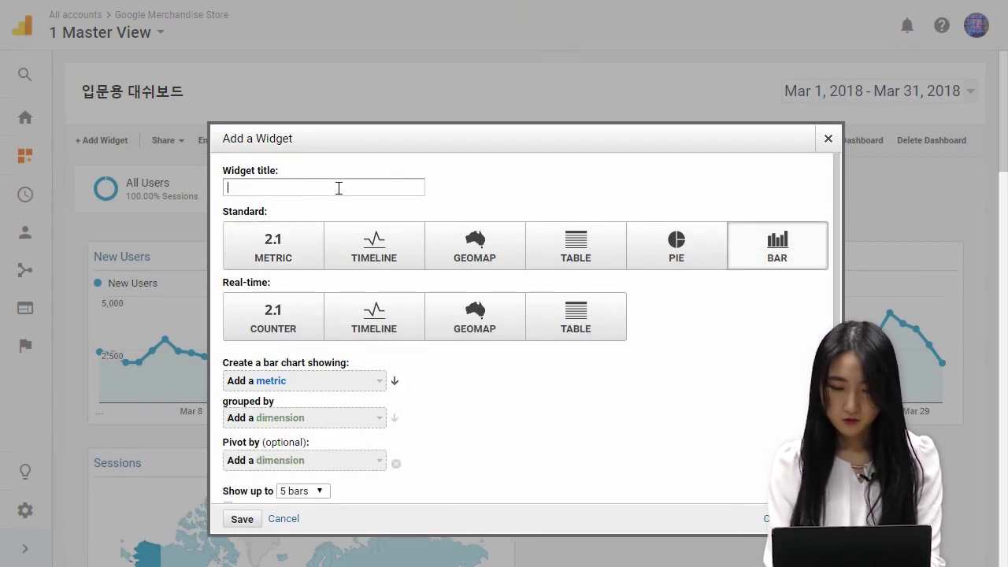
type("lqkdltm")
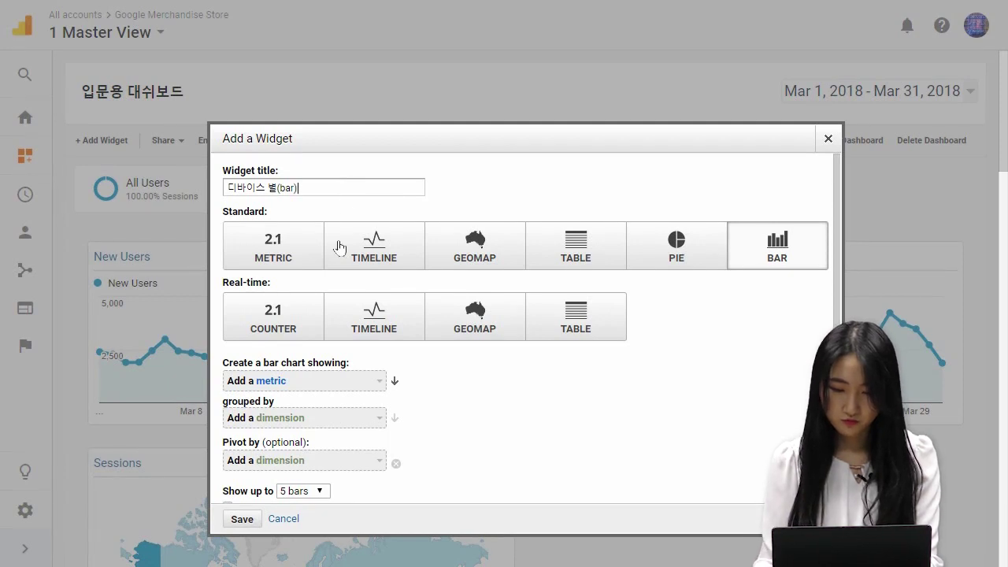
Search the metrics for users and set Users as the bar chart's metric.
left_click(281, 381)
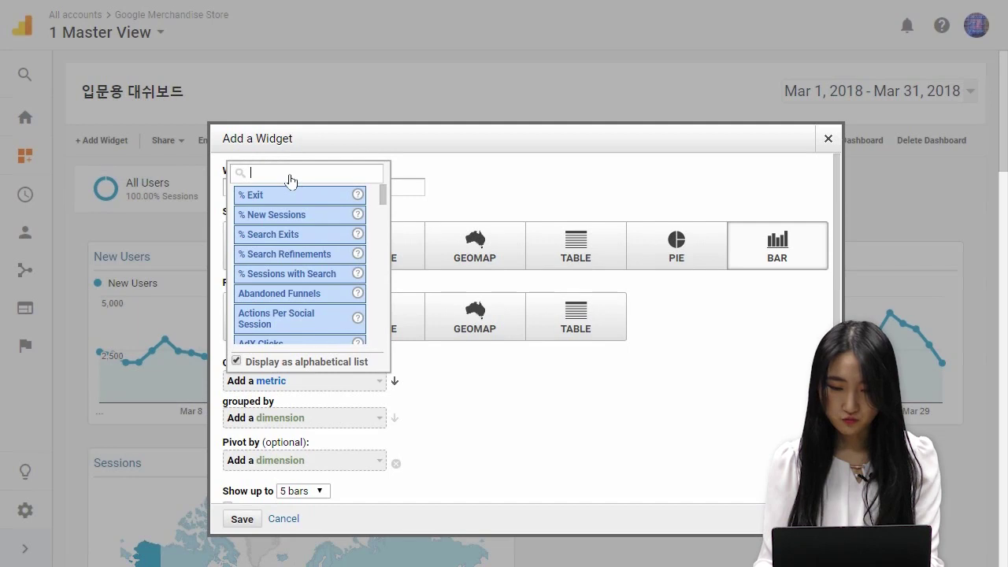
type("ㅓ")
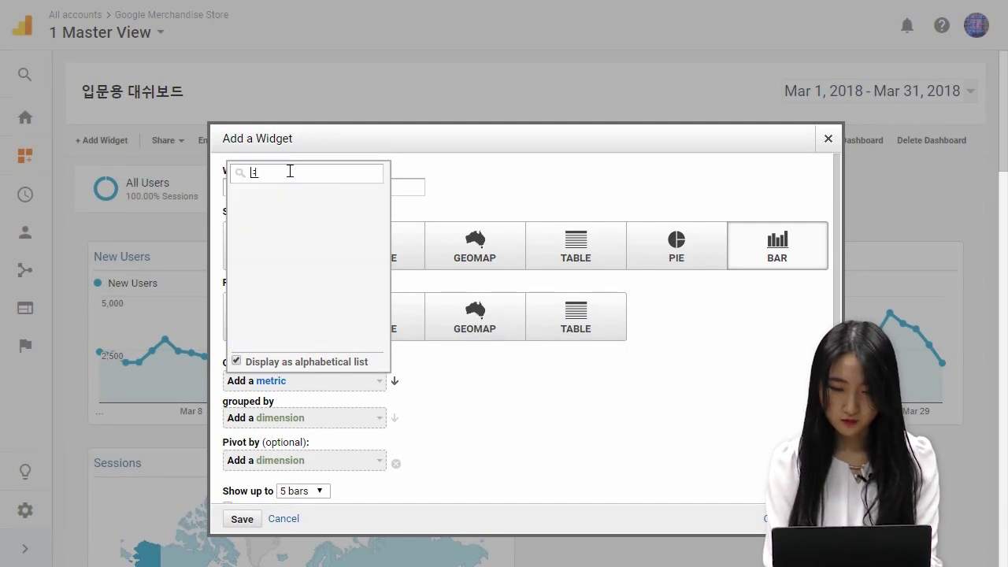
key("BackSpace")
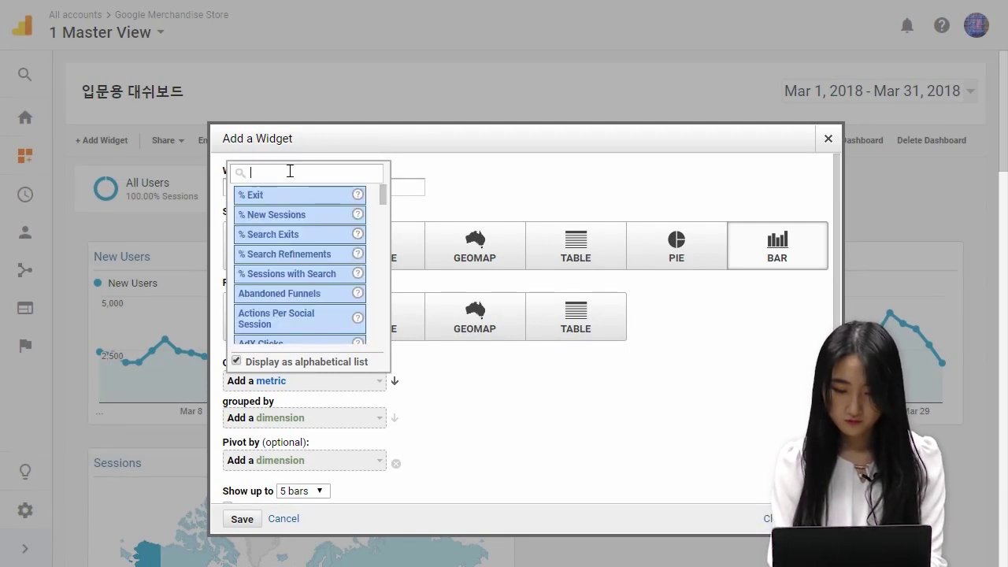
type("users")
scroll(310, 216, "down", 5)
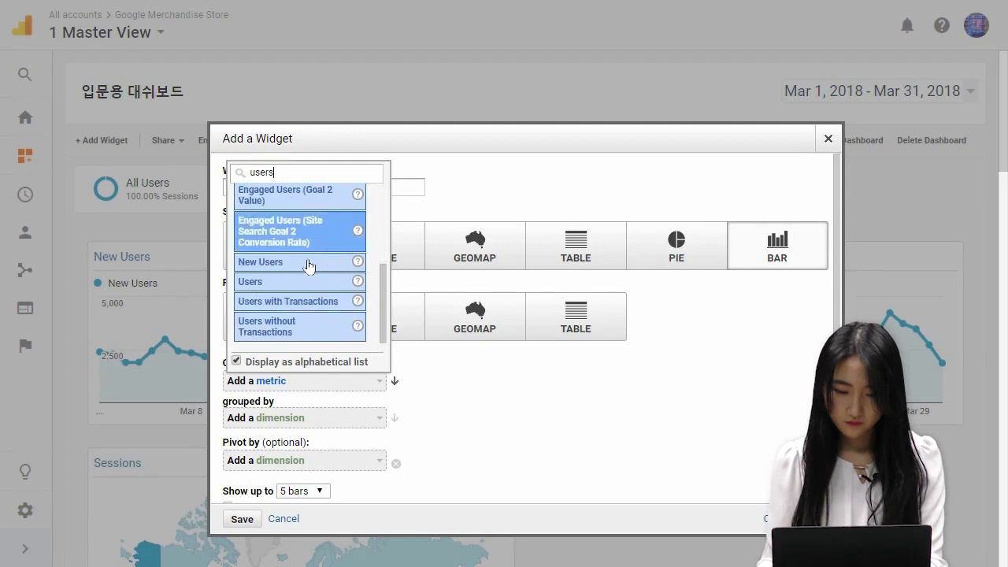
left_click(260, 285)
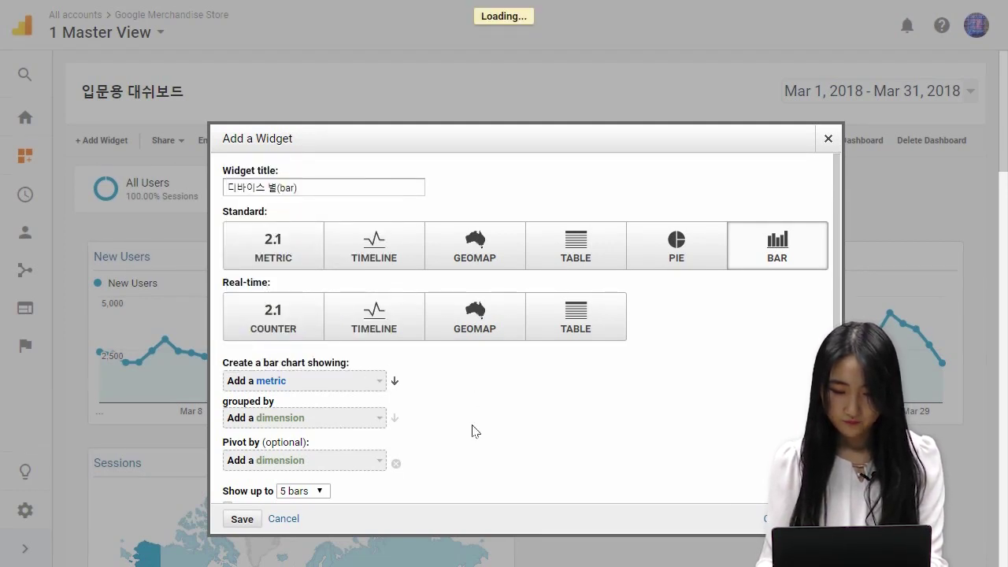
Search the dimensions for device and group the bar chart by Device Category.
left_click(325, 420)
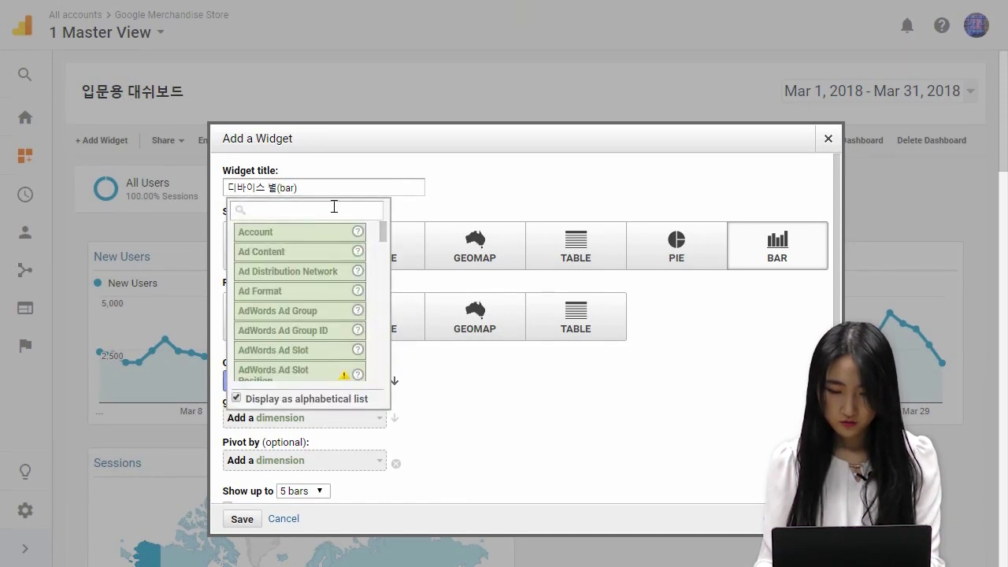
type("ㅇ")
key("BackSpace")
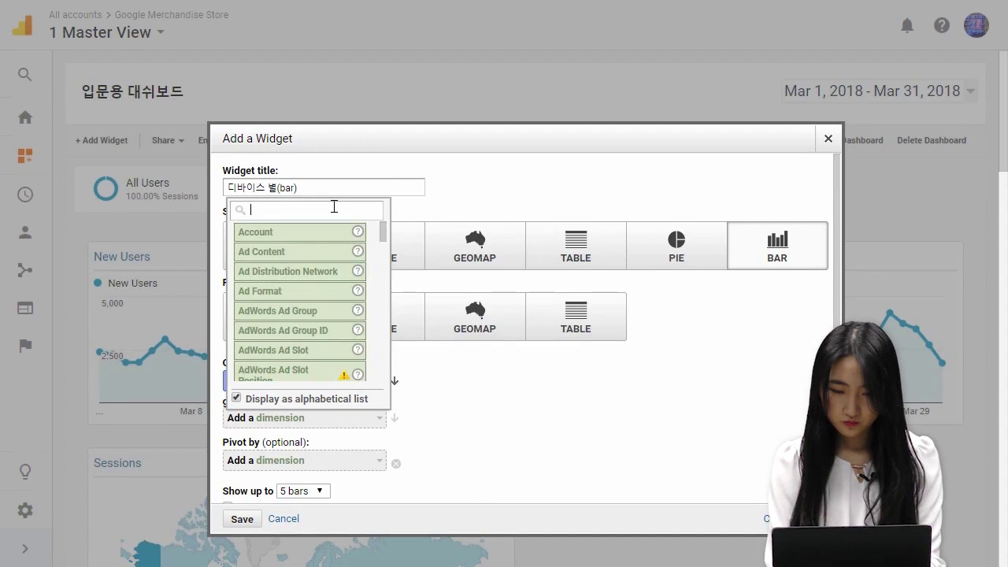
type("devic")
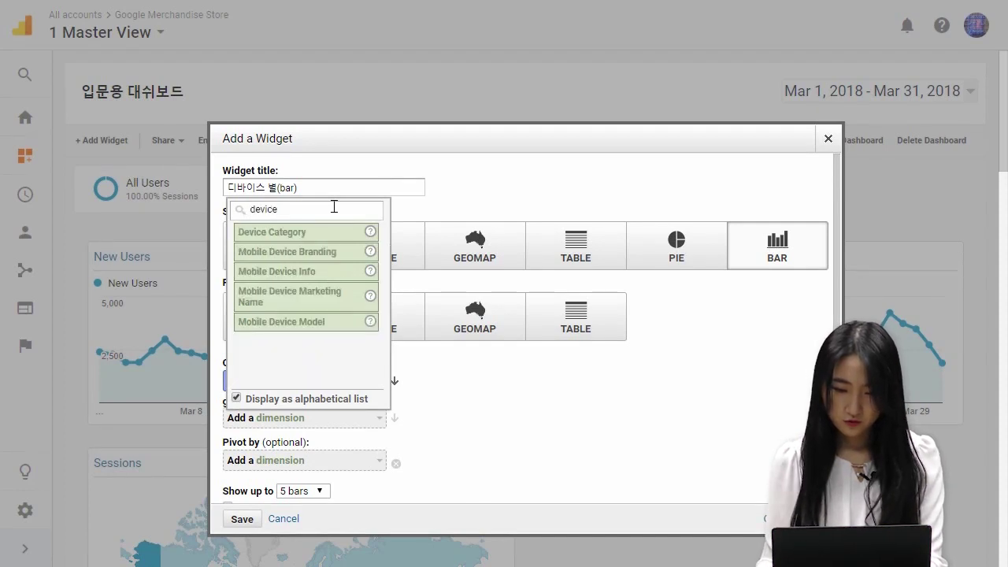
type("e")
left_click(319, 233)
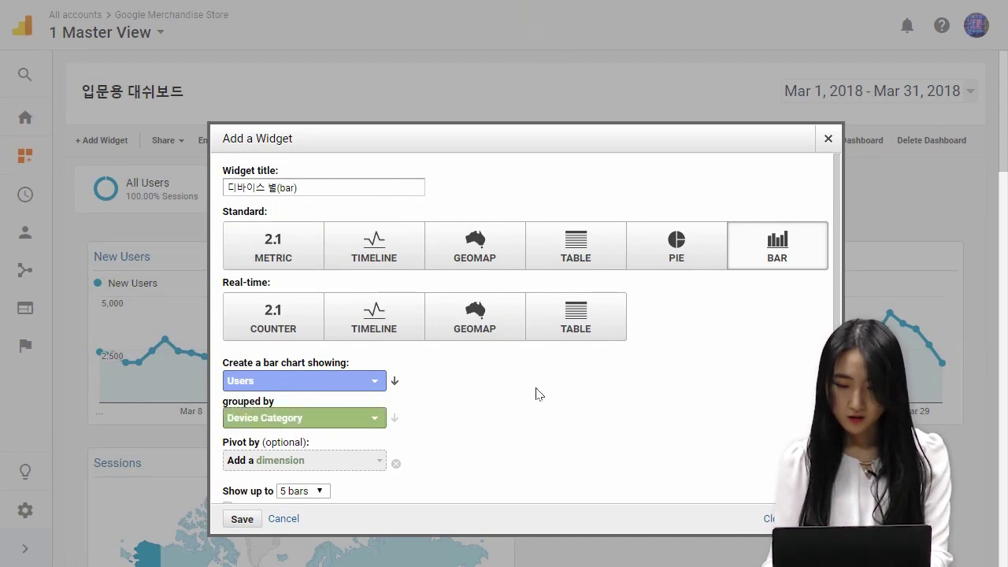
Save the bar chart widget with its default display options and find it at the end of the dashboard.
scroll(536, 394, "down", 3)
scroll(504, 425, "down", 1)
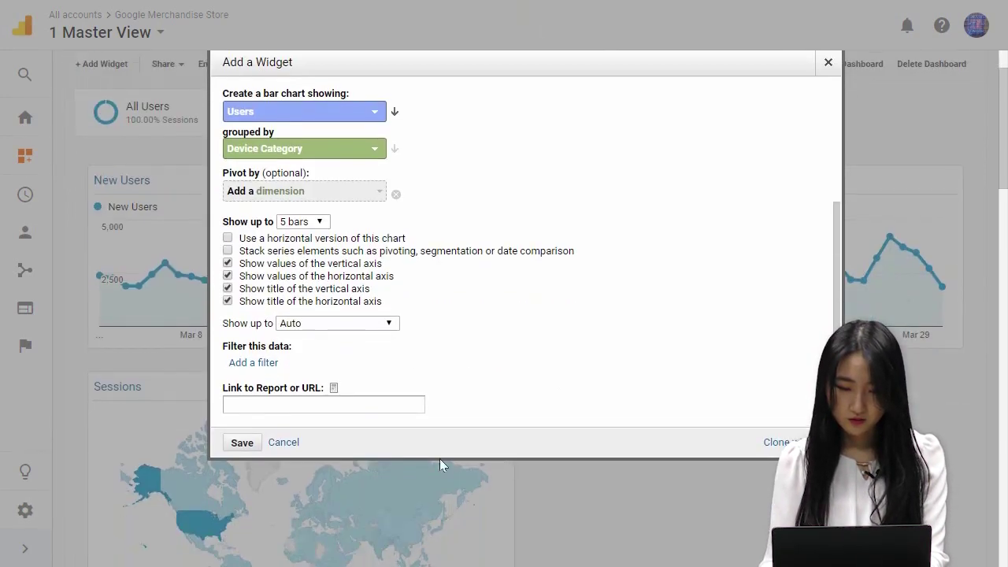
left_click(242, 441)
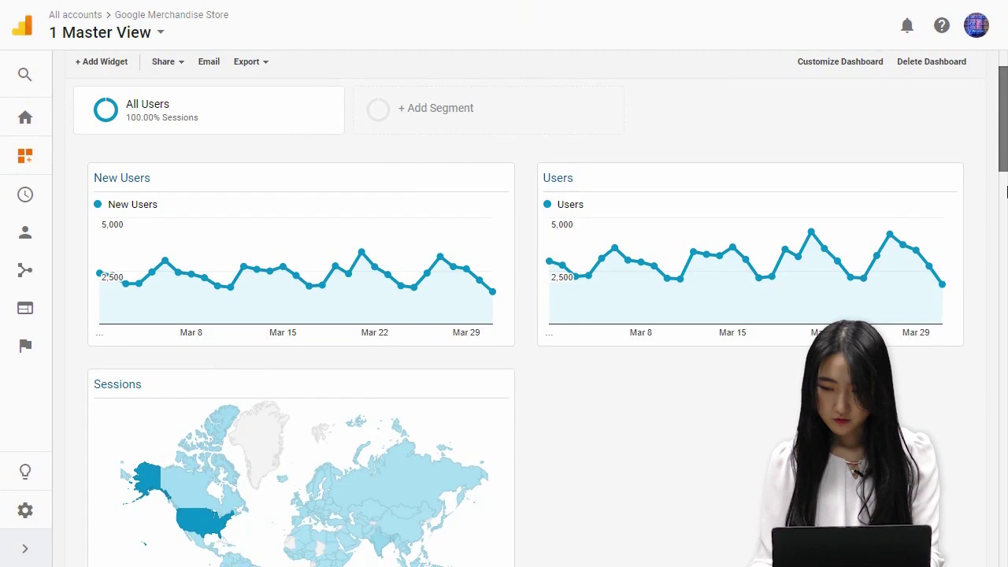
scroll(1006, 312, "down", 4)
scroll(1006, 311, "down", 20)
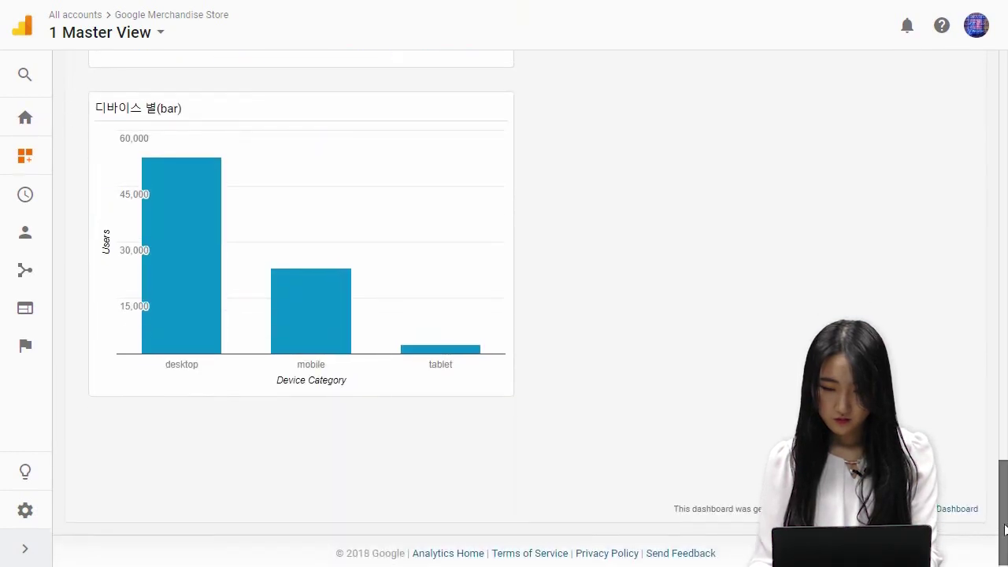
mouse_move(1005, 513)
left_mouse_down()
mouse_move(1004, 498)
mouse_move(1003, 510)
left_mouse_up()
Examine the bar chart's axes and device bars and compare them with the device pie chart above.
mouse_move(160, 468)
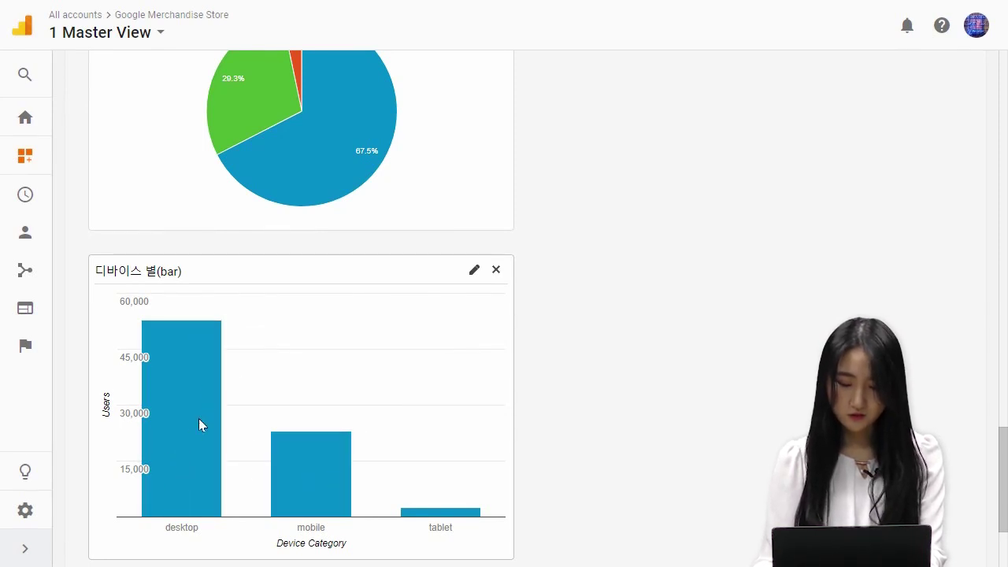
mouse_move(234, 438)
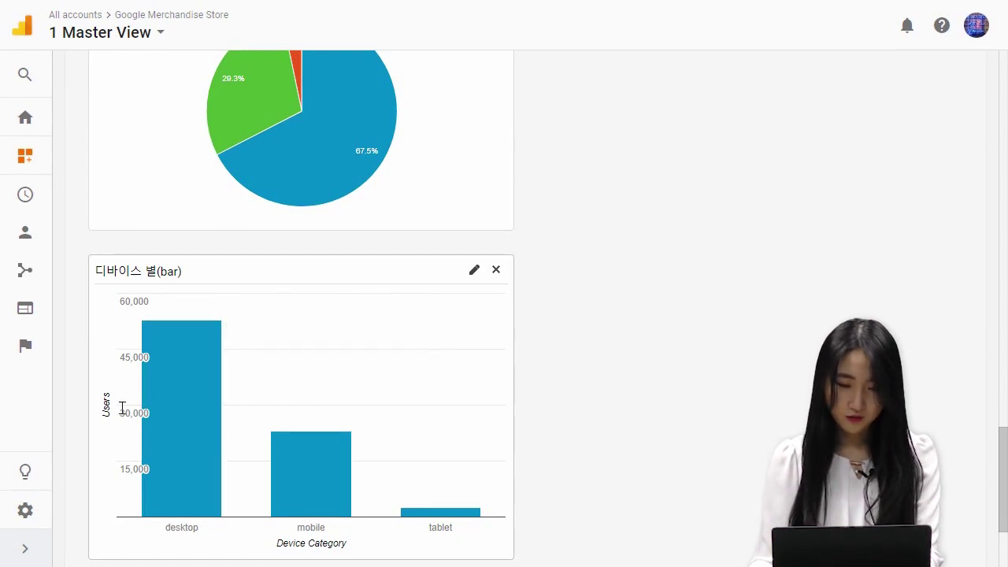
mouse_move(187, 357)
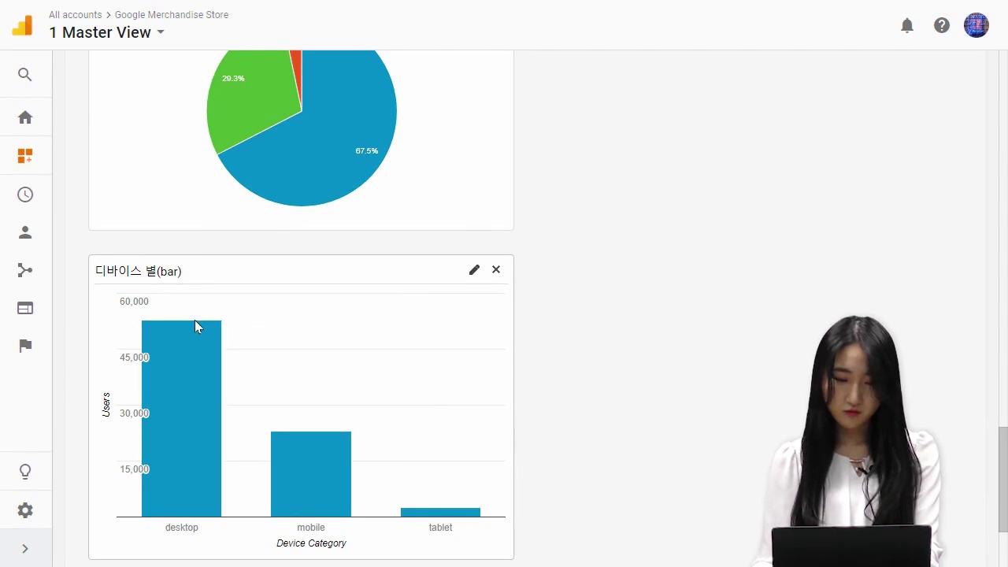
mouse_move(276, 504)
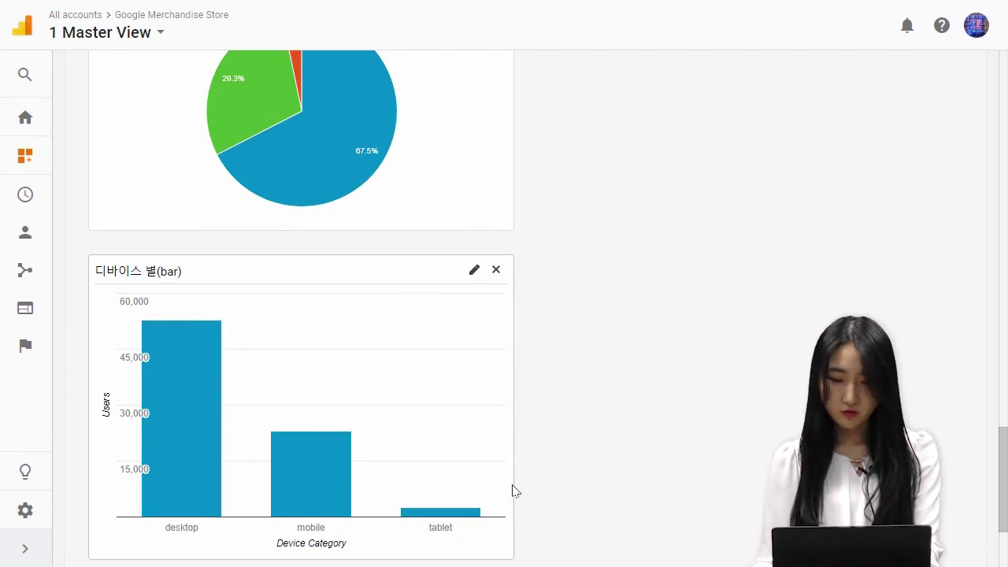
scroll(513, 423, "up", 2)
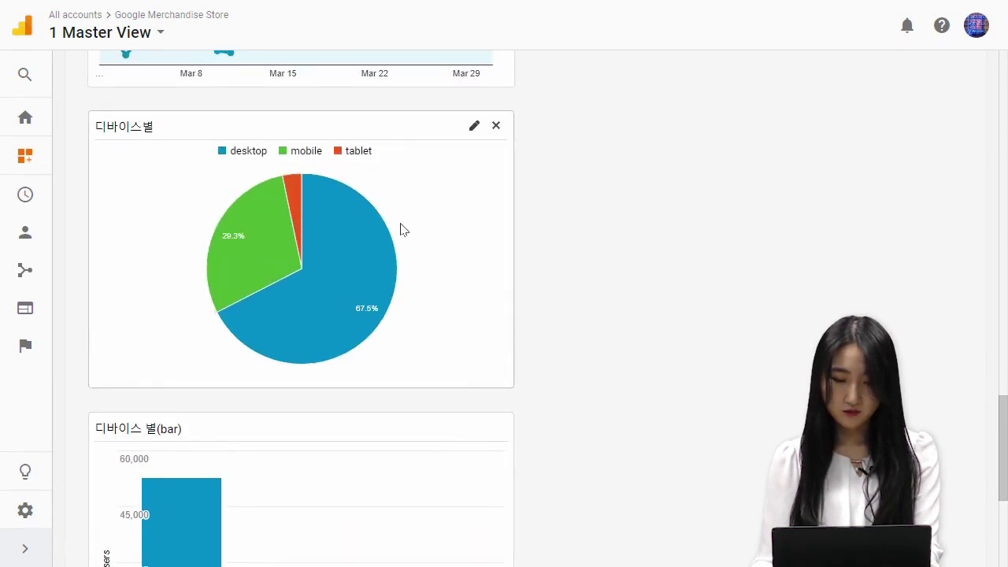
mouse_move(311, 285)
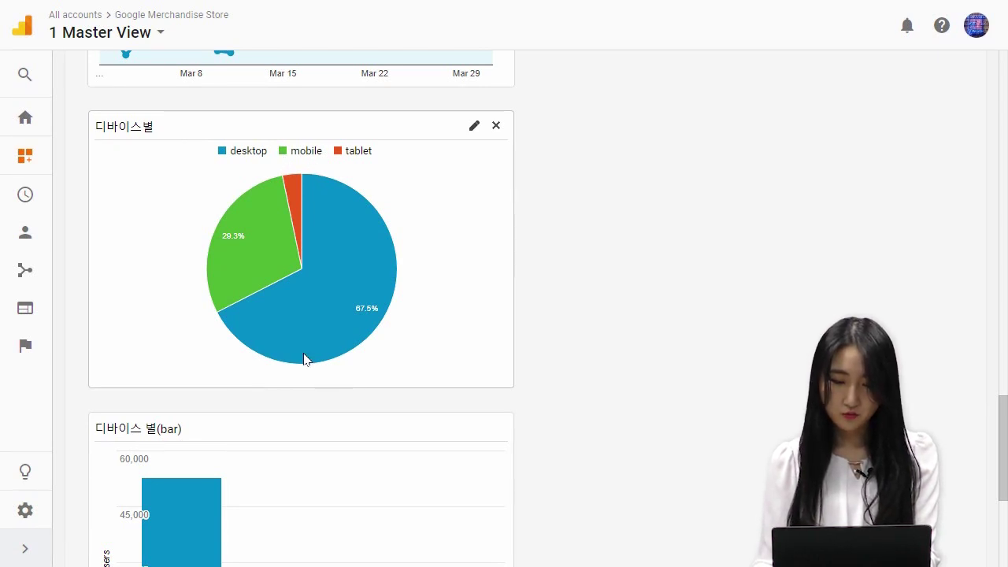
scroll(456, 235, "down", 2)
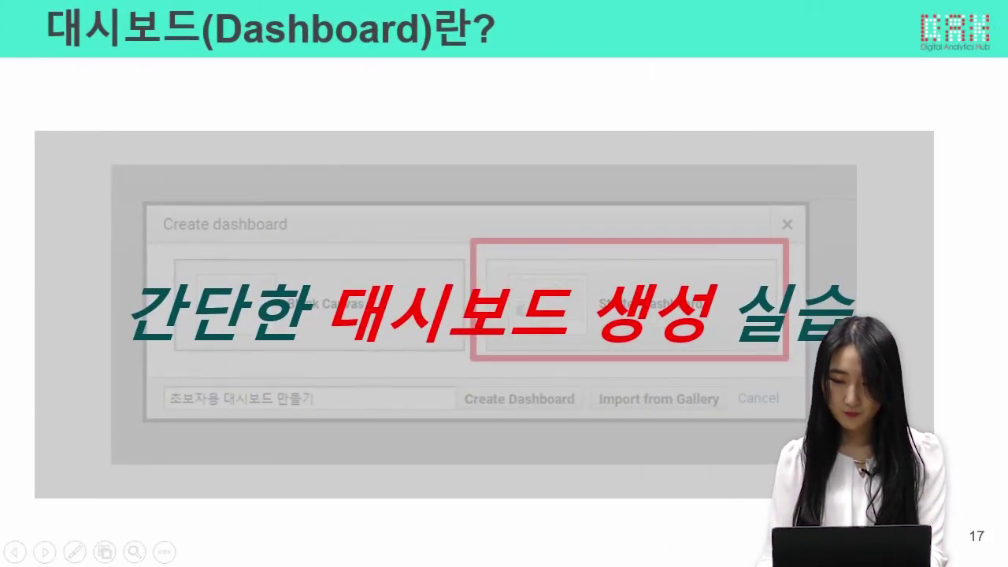
left_click(786, 294)
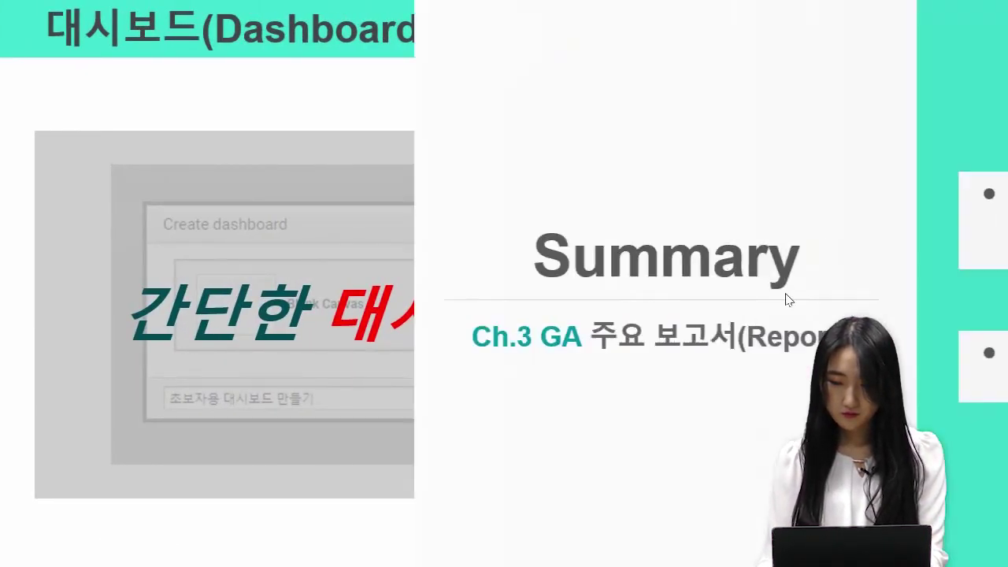